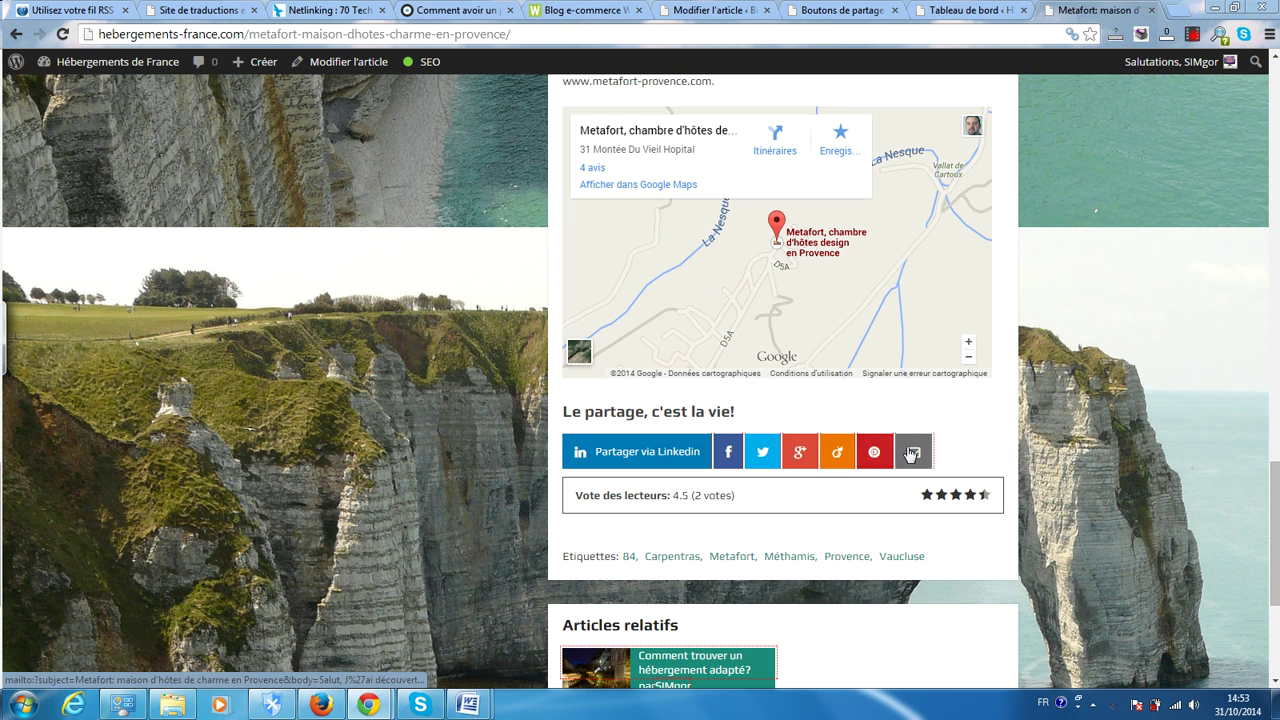
Switch to the WordPress dashboard and open the Cocorico Social settings.
{"action": "left_click", "coordinate": [980, 9]}
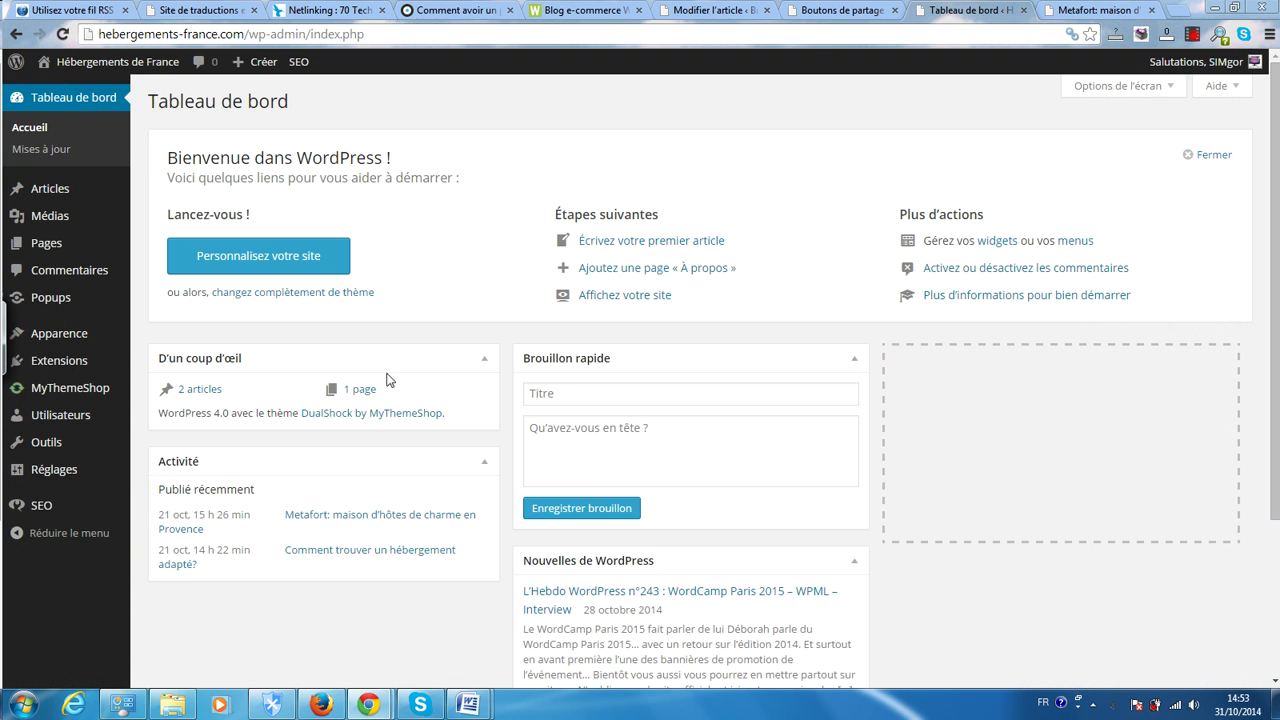
{"action": "mouse_move", "coordinate": [97, 418]}
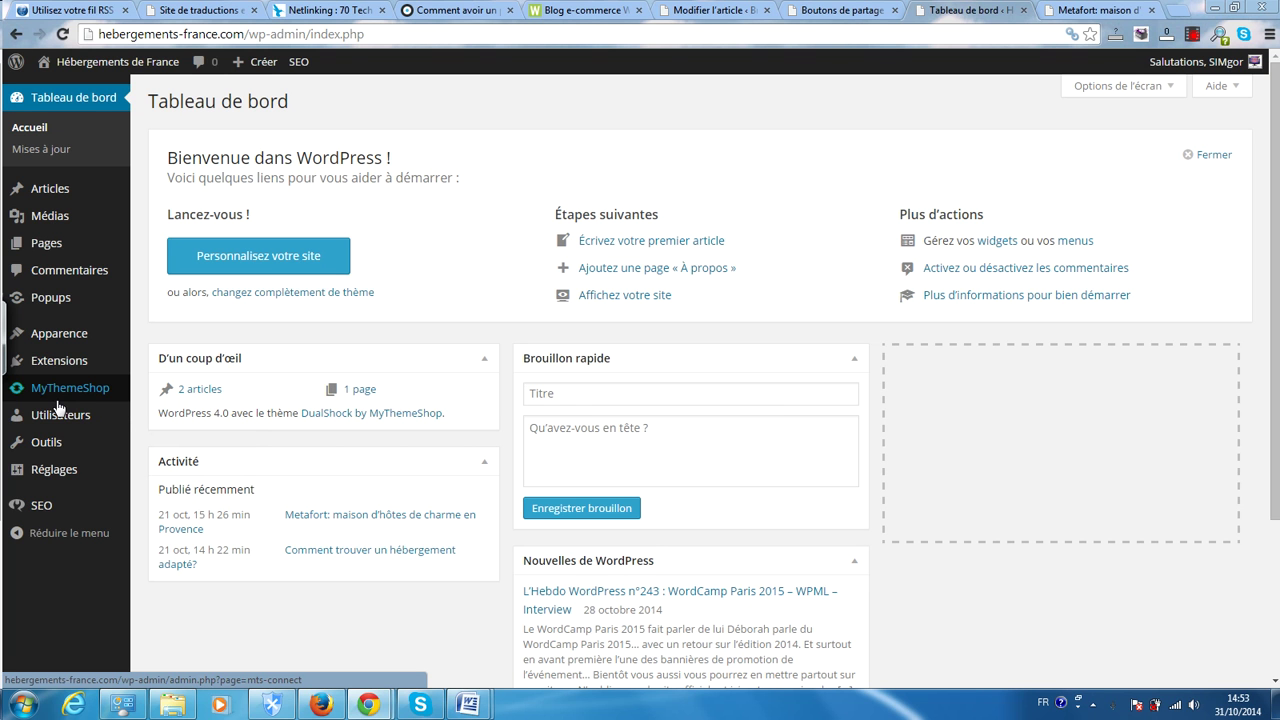
{"action": "mouse_move", "coordinate": [55, 372]}
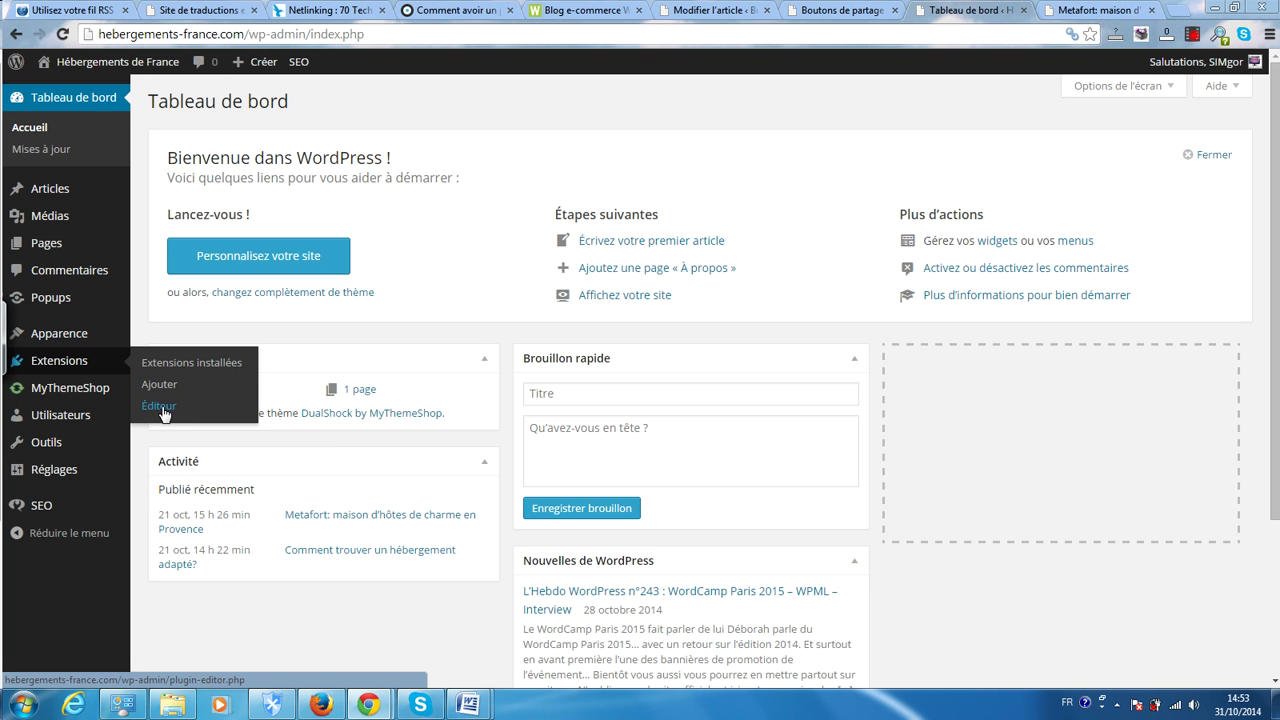
{"action": "mouse_move", "coordinate": [63, 477]}
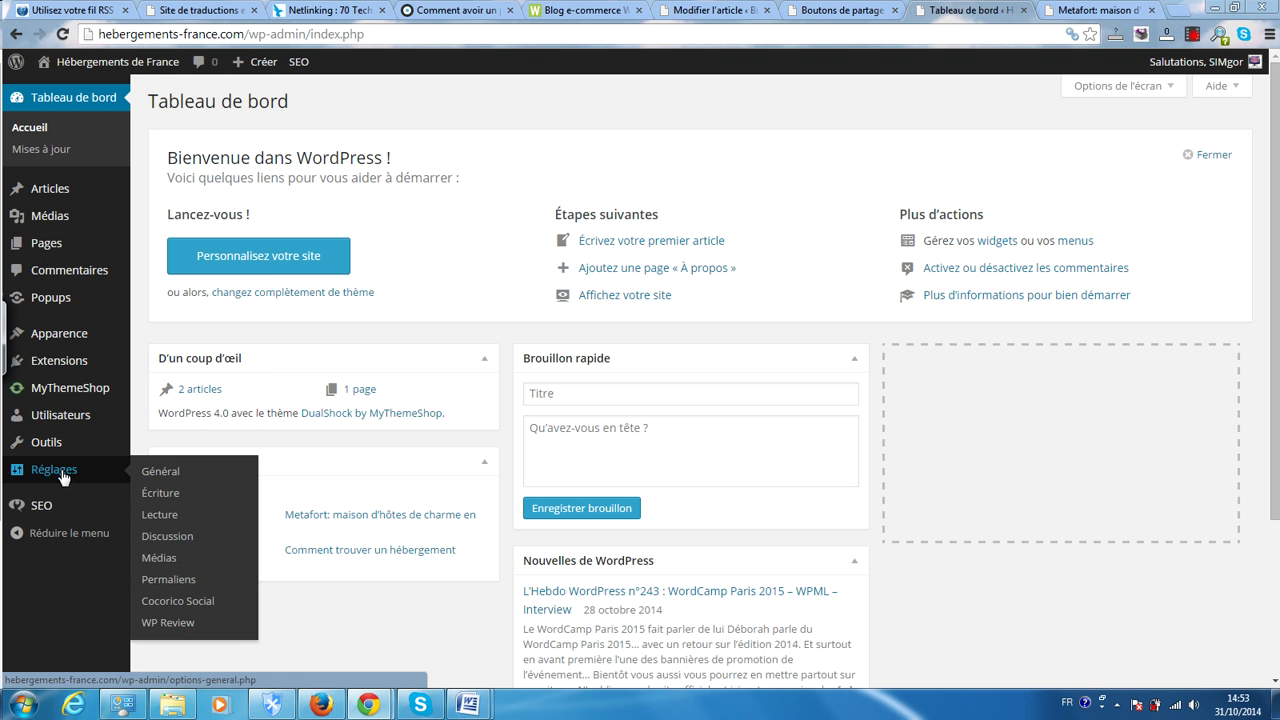
{"action": "left_click", "coordinate": [178, 606]}
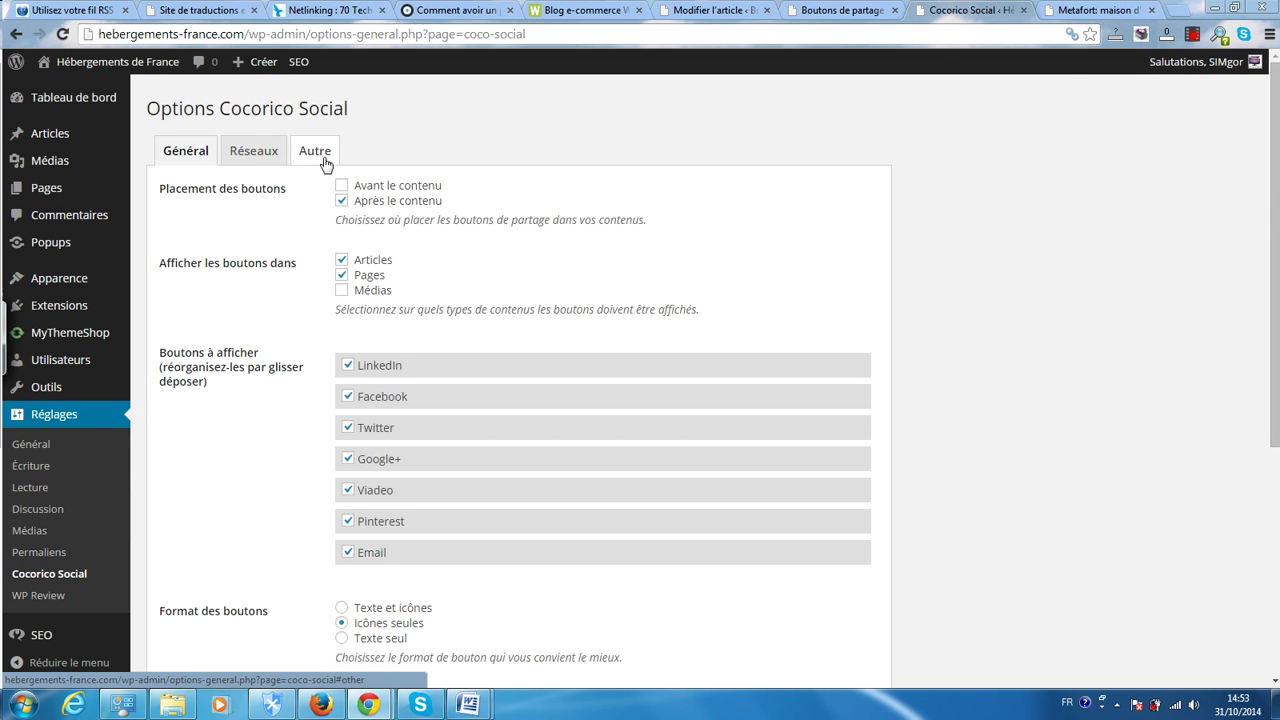
Enable the Avant le contenu placement for the sharing buttons and disable it again.
{"action": "left_click_drag", "start_coordinate": [1277, 212], "coordinate": [1277, 266]}
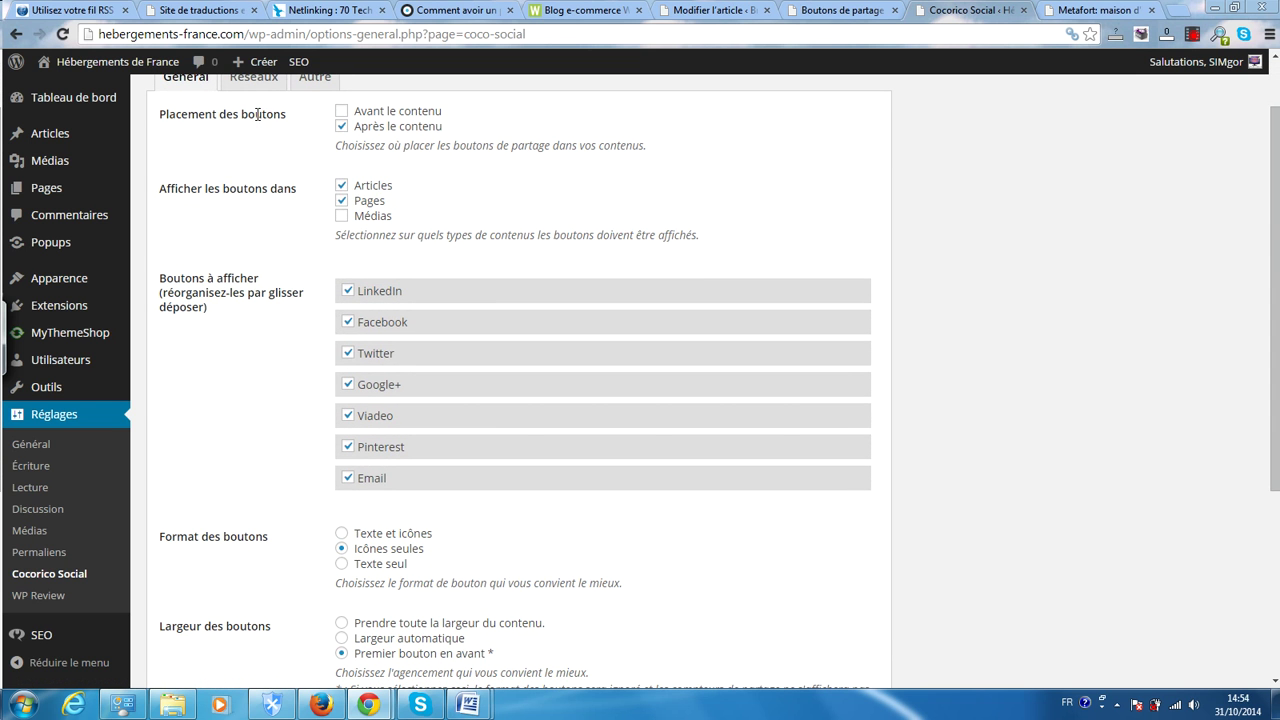
{"action": "left_click", "coordinate": [341, 111]}
{"action": "left_click", "coordinate": [343, 112]}
Examine where the sharing buttons appear in the published Metafort article.
{"action": "left_click", "coordinate": [1108, 8]}
{"action": "left_click_drag", "start_coordinate": [1278, 482], "coordinate": [1037, 428]}
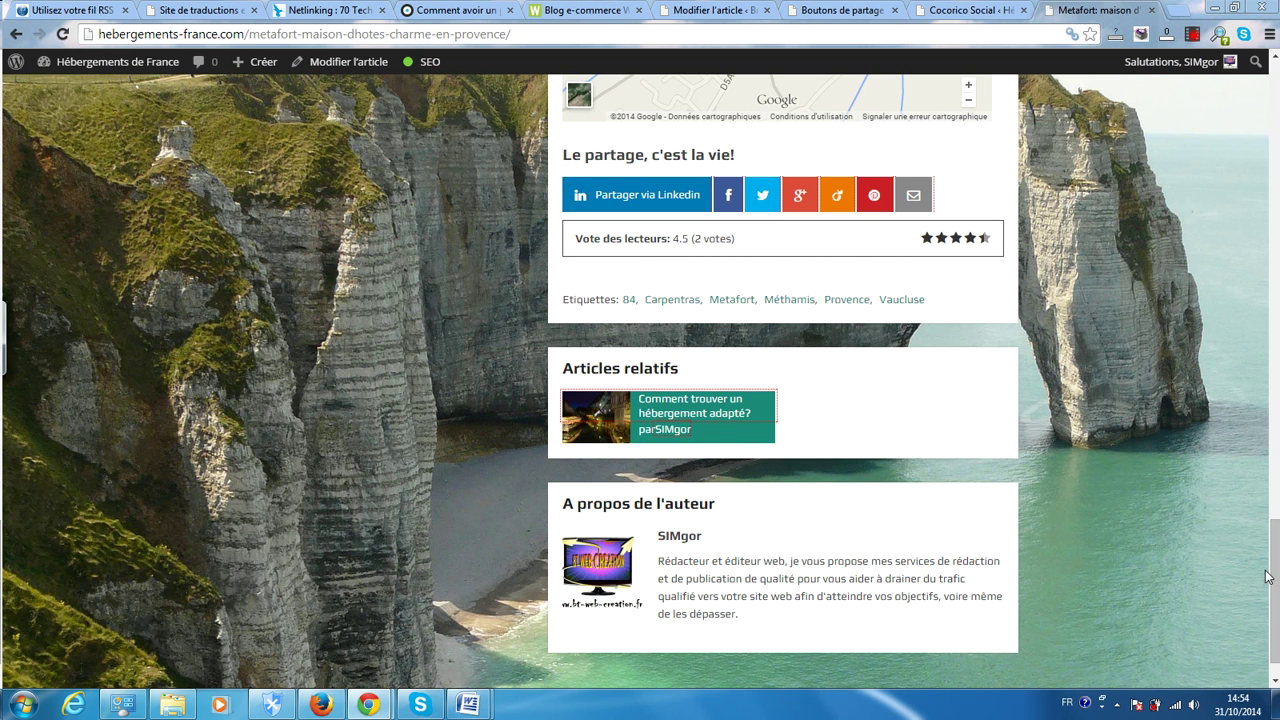
{"action": "left_click_drag", "start_coordinate": [1276, 582], "coordinate": [1277, 160]}
{"action": "left_click_drag", "start_coordinate": [1277, 215], "coordinate": [1277, 574]}
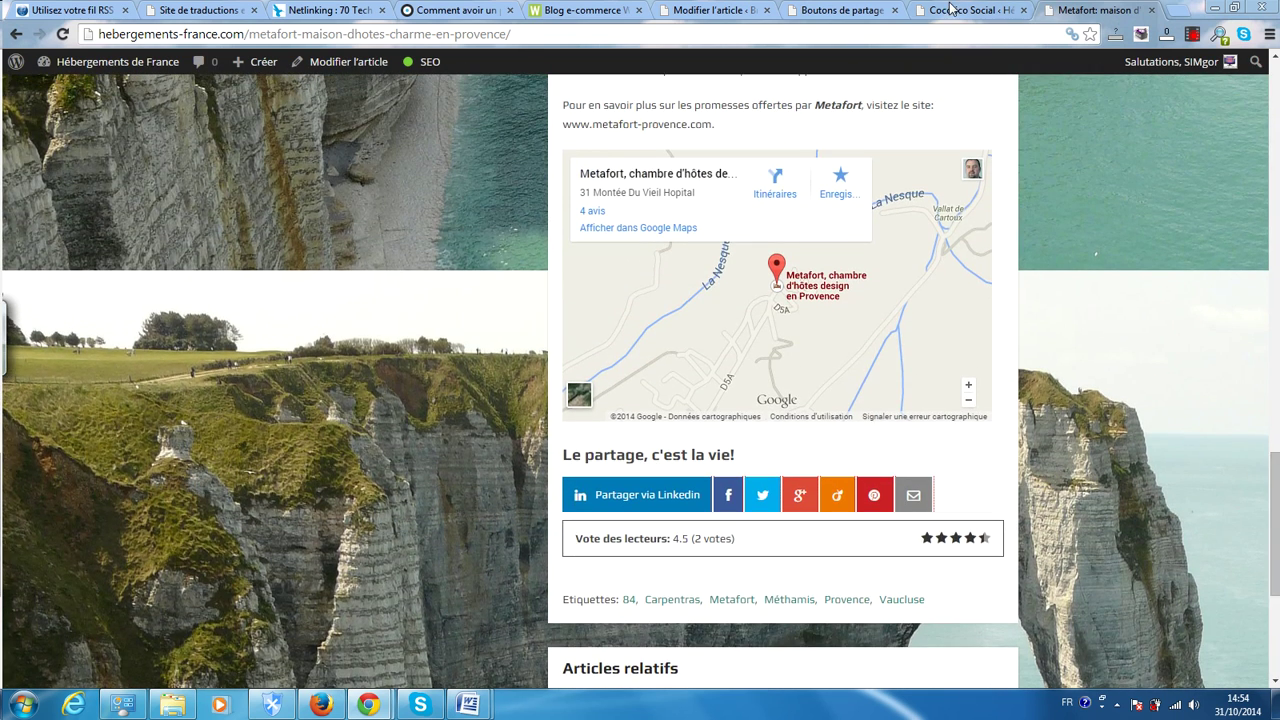
Try the Pages and Médias options for where the sharing buttons are displayed, keeping the original selection.
{"action": "left_click", "coordinate": [1031, 9]}
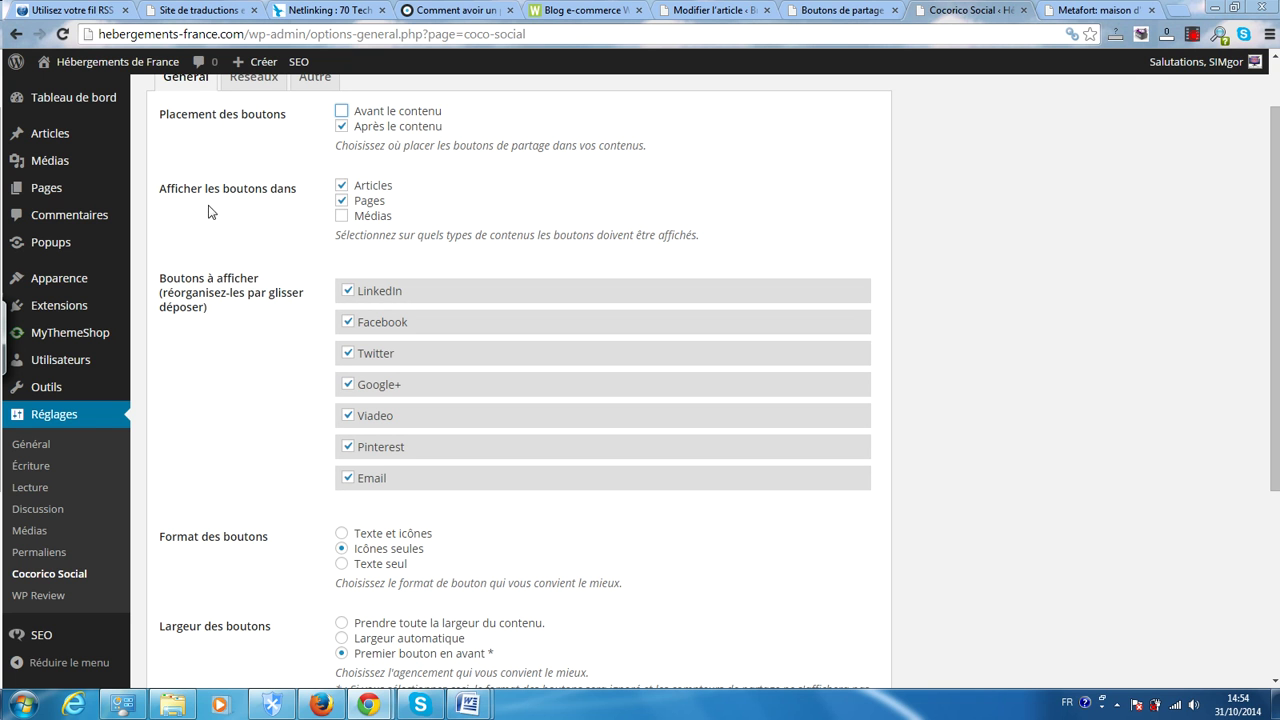
{"action": "left_click", "coordinate": [340, 202]}
{"action": "left_click", "coordinate": [341, 201]}
{"action": "left_click", "coordinate": [343, 215]}
Compare the list of networks to display with the sharing buttons in the Metafort article, trying the Facebook option.
{"action": "scroll", "coordinate": [268, 253], "scroll_direction": "down", "scroll_amount": 1}
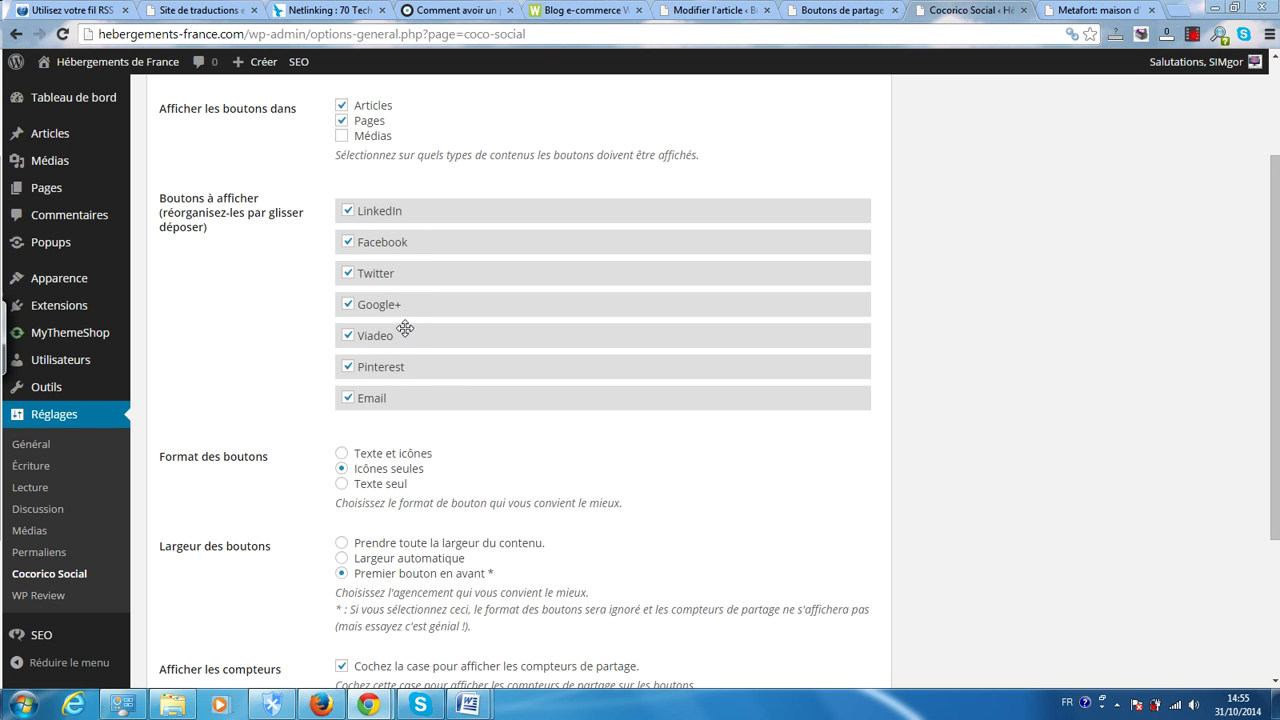
{"action": "left_click", "coordinate": [1107, 9]}
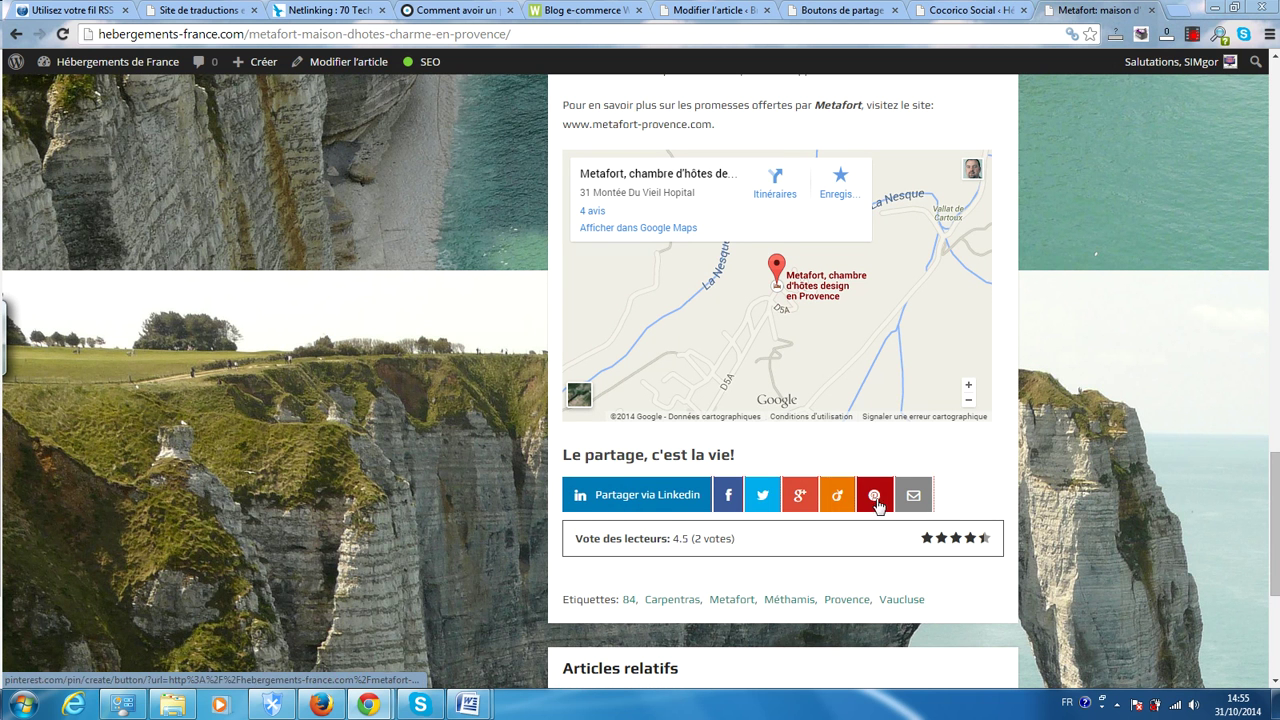
{"action": "left_click", "coordinate": [962, 9]}
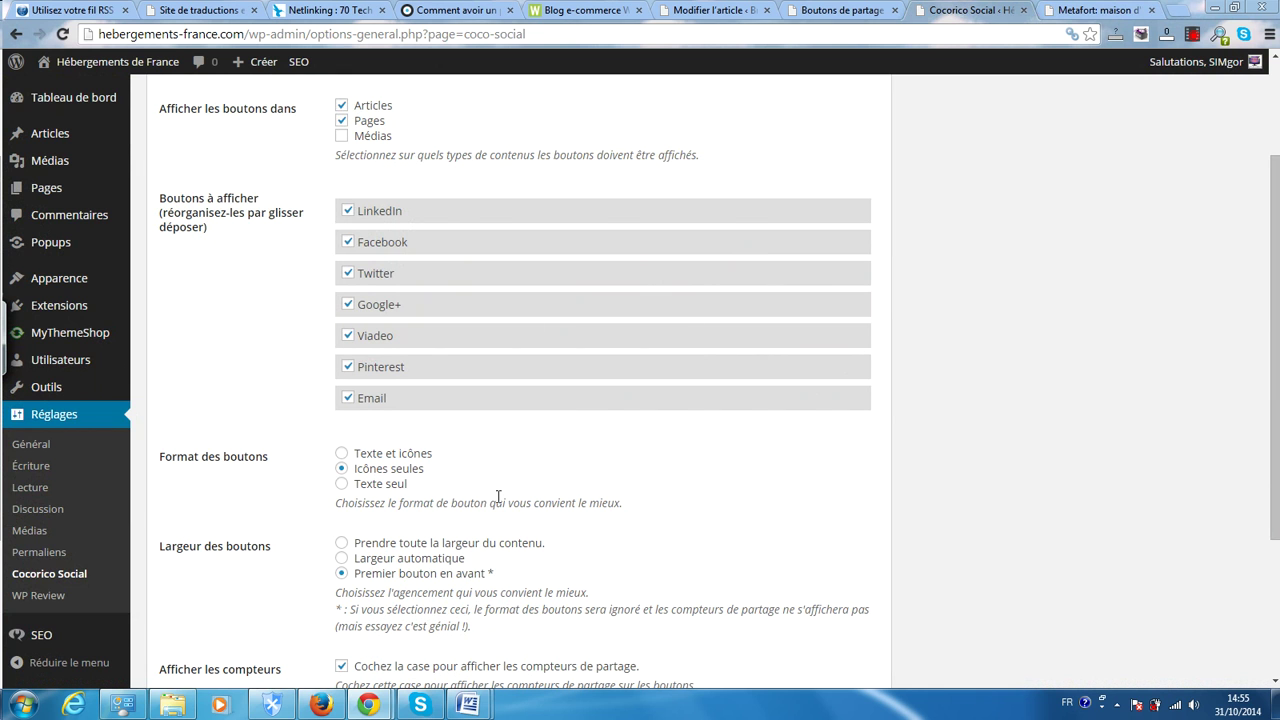
{"action": "left_click", "coordinate": [372, 247]}
{"action": "left_click", "coordinate": [347, 247]}
{"action": "left_click", "coordinate": [1083, 9]}
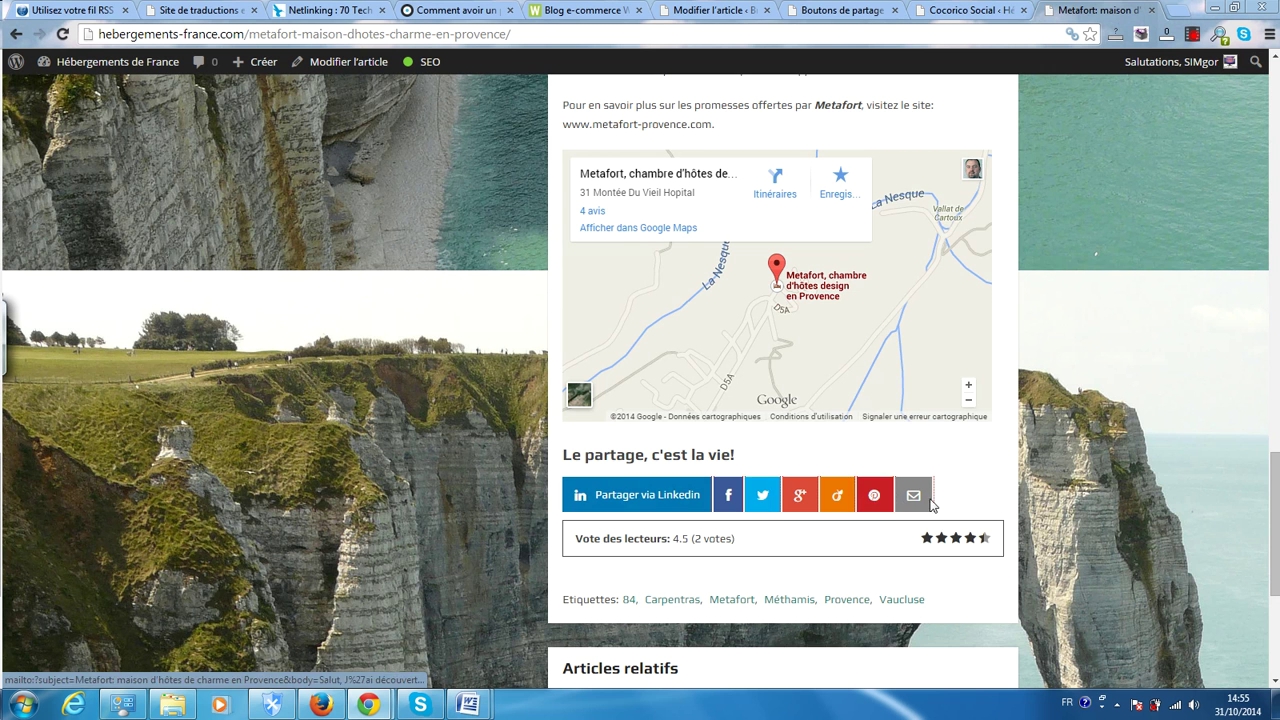
{"action": "left_click", "coordinate": [987, 9]}
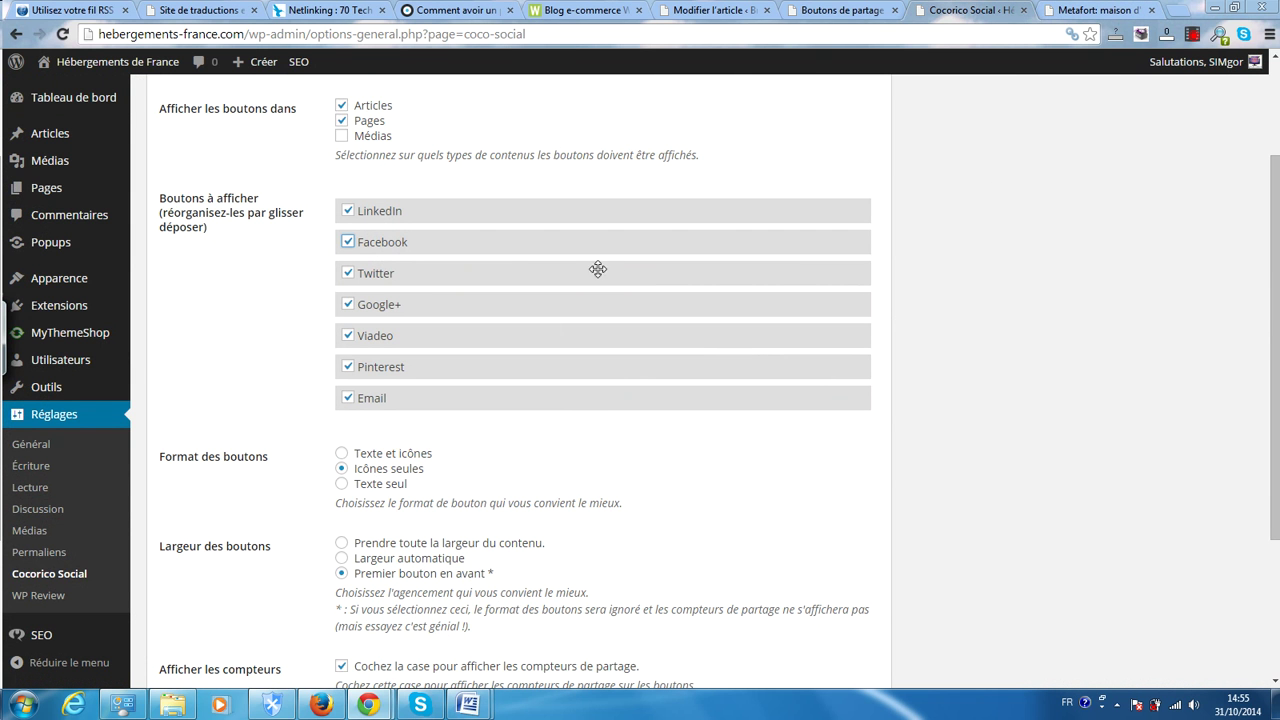
Move Facebook above LinkedIn in the order of buttons to display and save the settings.
{"action": "left_click_drag", "start_coordinate": [517, 251], "coordinate": [571, 211]}
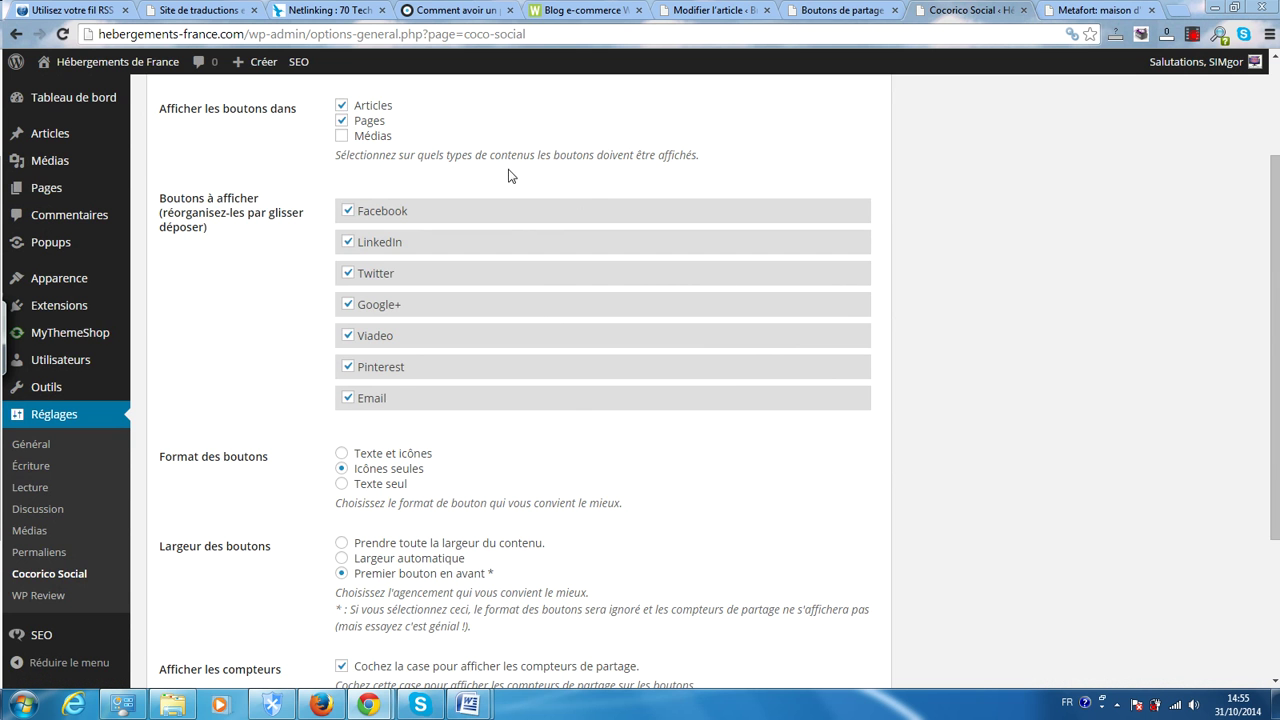
{"action": "scroll", "coordinate": [185, 270], "scroll_direction": "up", "scroll_amount": 2}
{"action": "scroll", "coordinate": [297, 227], "scroll_direction": "down", "scroll_amount": 4}
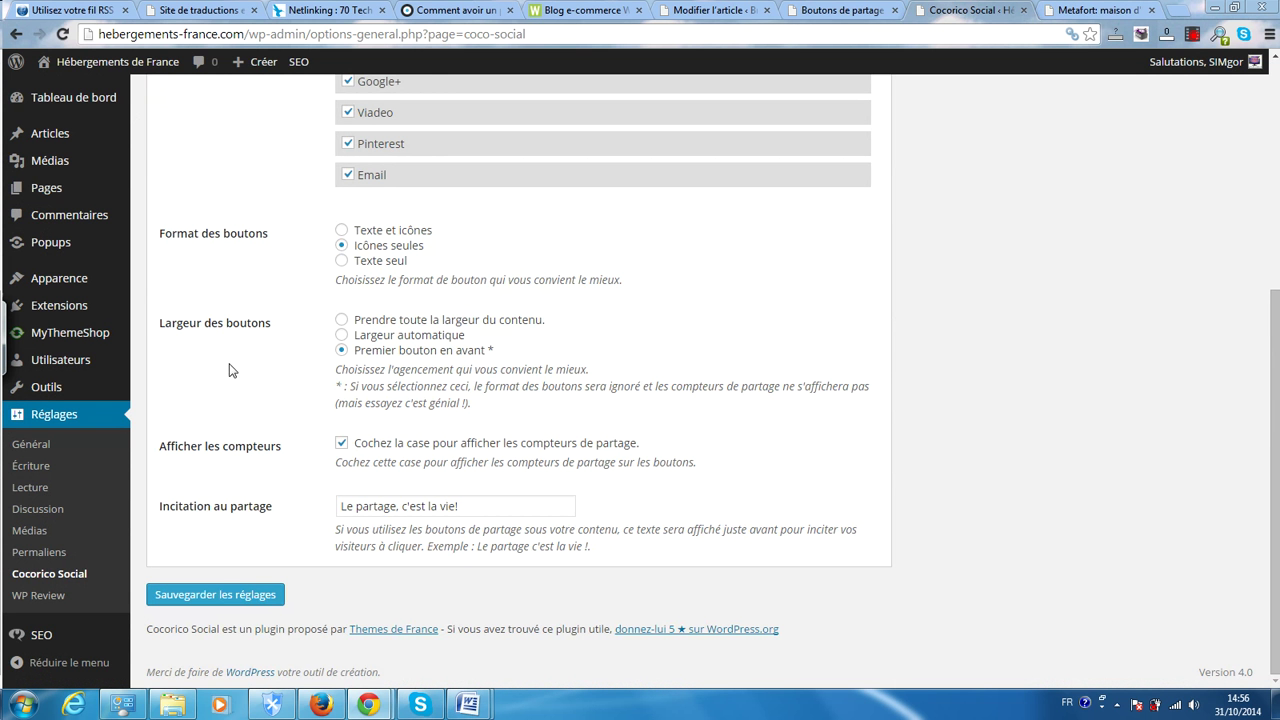
{"action": "left_click", "coordinate": [212, 597]}
Reload the Metafort article to check the order of its sharing buttons.
{"action": "left_click", "coordinate": [1085, 8]}
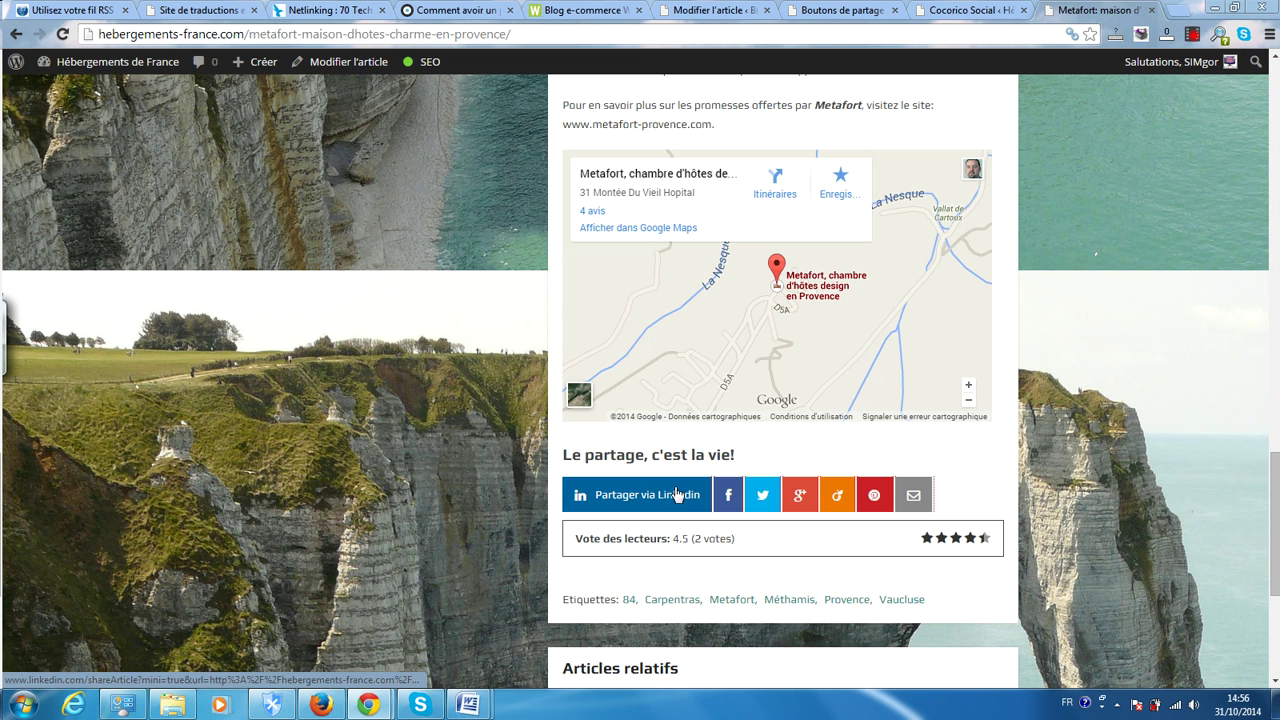
{"action": "left_click", "coordinate": [64, 35]}
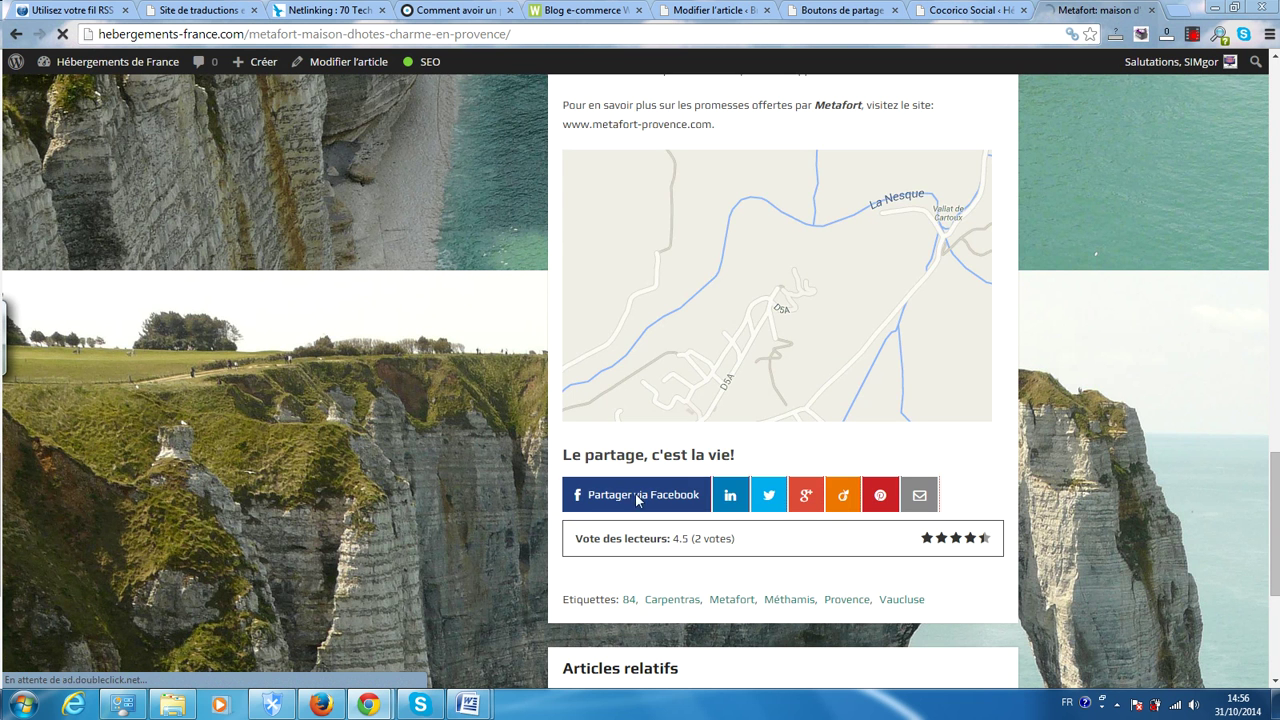
{"action": "key", "text": "ctrl+Page_Up"}
Compare the button format, width and counter settings with the sharing buttons in the Metafort article.
{"action": "scroll", "coordinate": [822, 268], "scroll_direction": "up", "scroll_amount": 4}
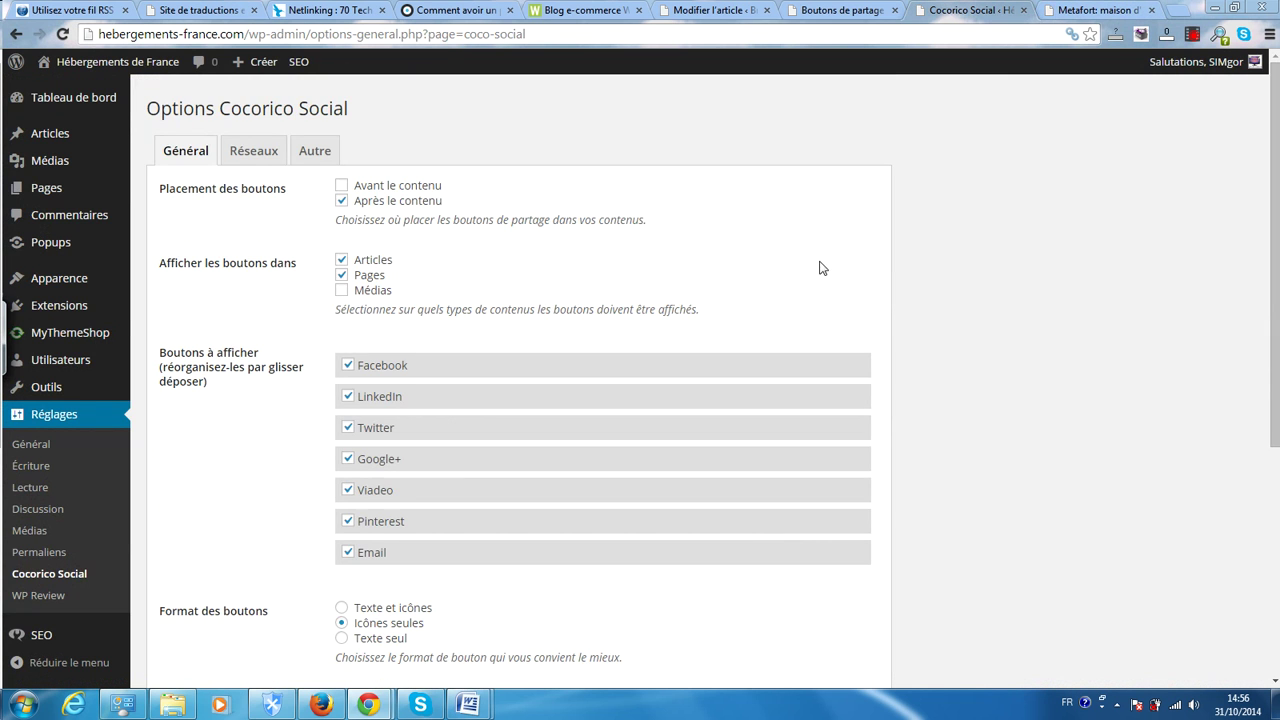
{"action": "scroll", "coordinate": [553, 307], "scroll_direction": "down", "scroll_amount": 4}
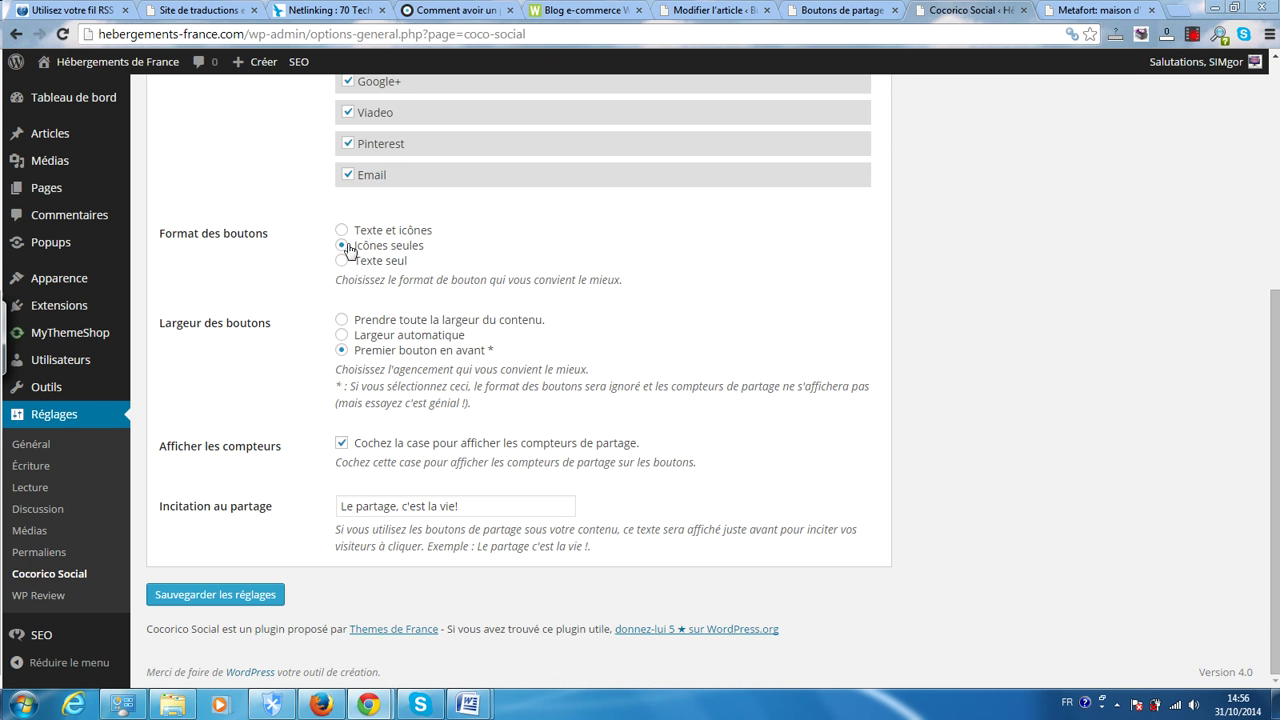
{"action": "left_click", "coordinate": [1086, 9]}
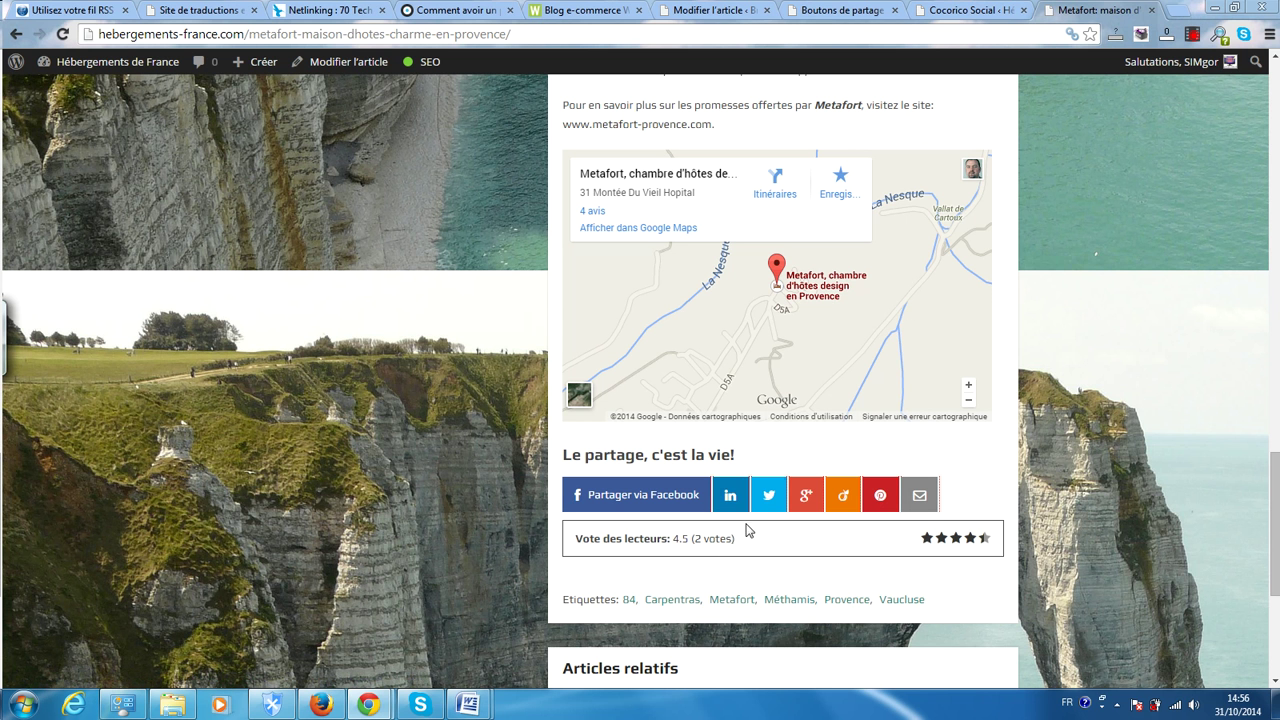
{"action": "left_click", "coordinate": [962, 9]}
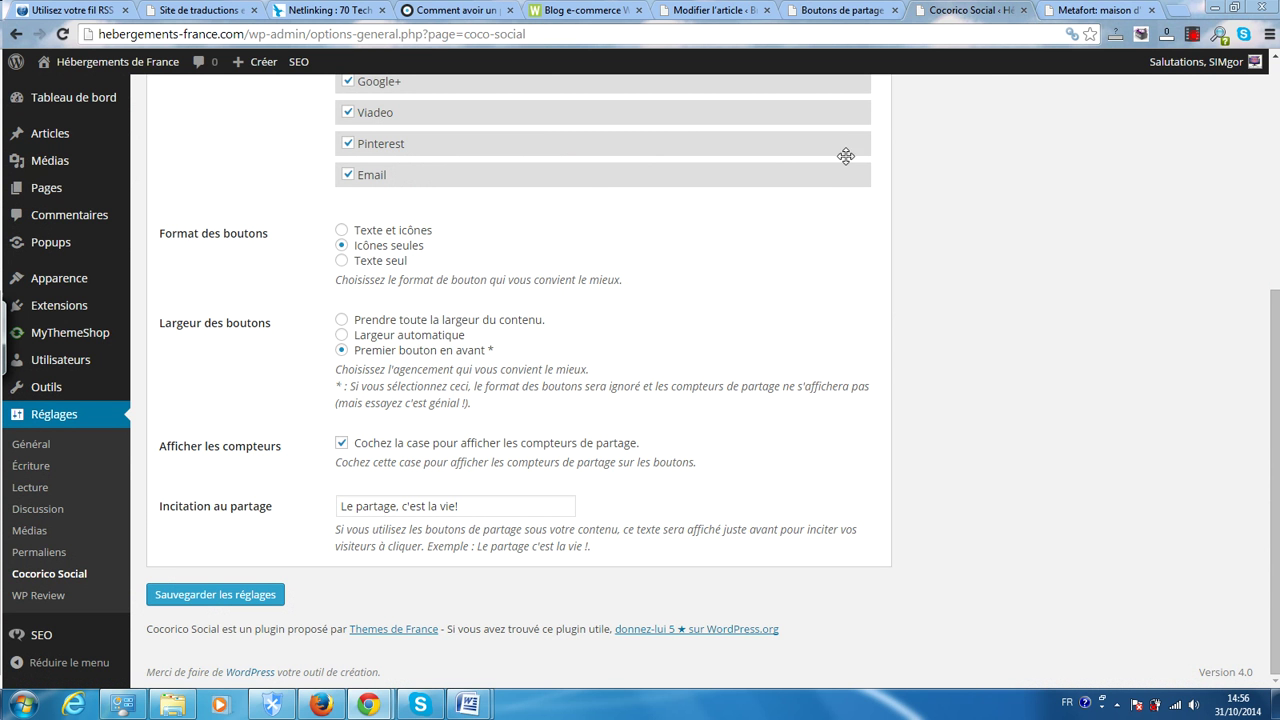
{"action": "left_click", "coordinate": [1085, 8]}
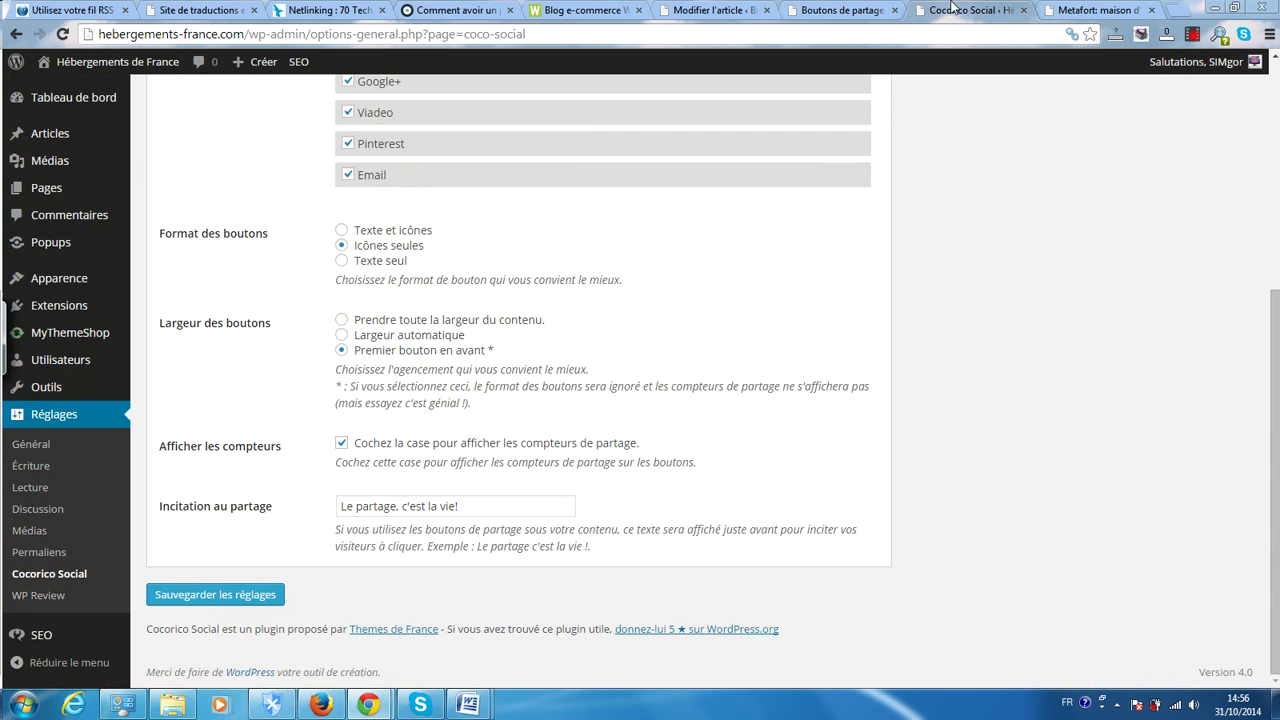
{"action": "left_click", "coordinate": [950, 9]}
{"action": "left_click", "coordinate": [1105, 9]}
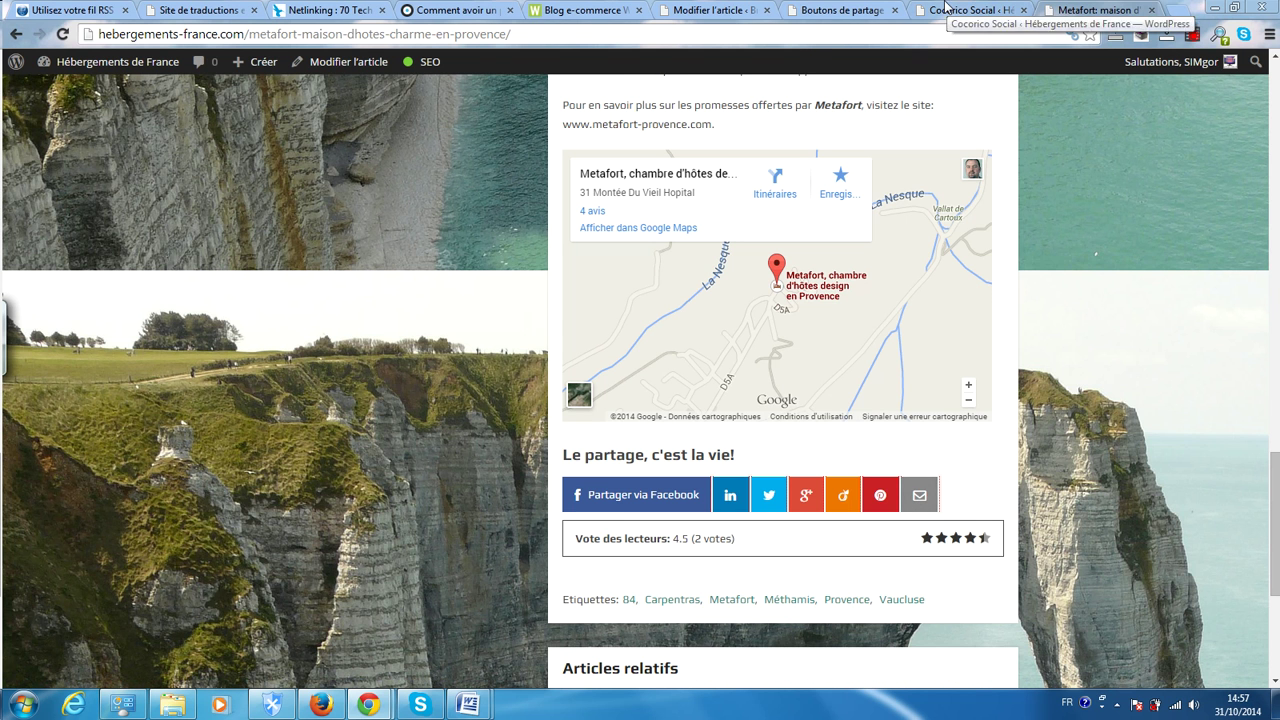
{"action": "left_click", "coordinate": [945, 9]}
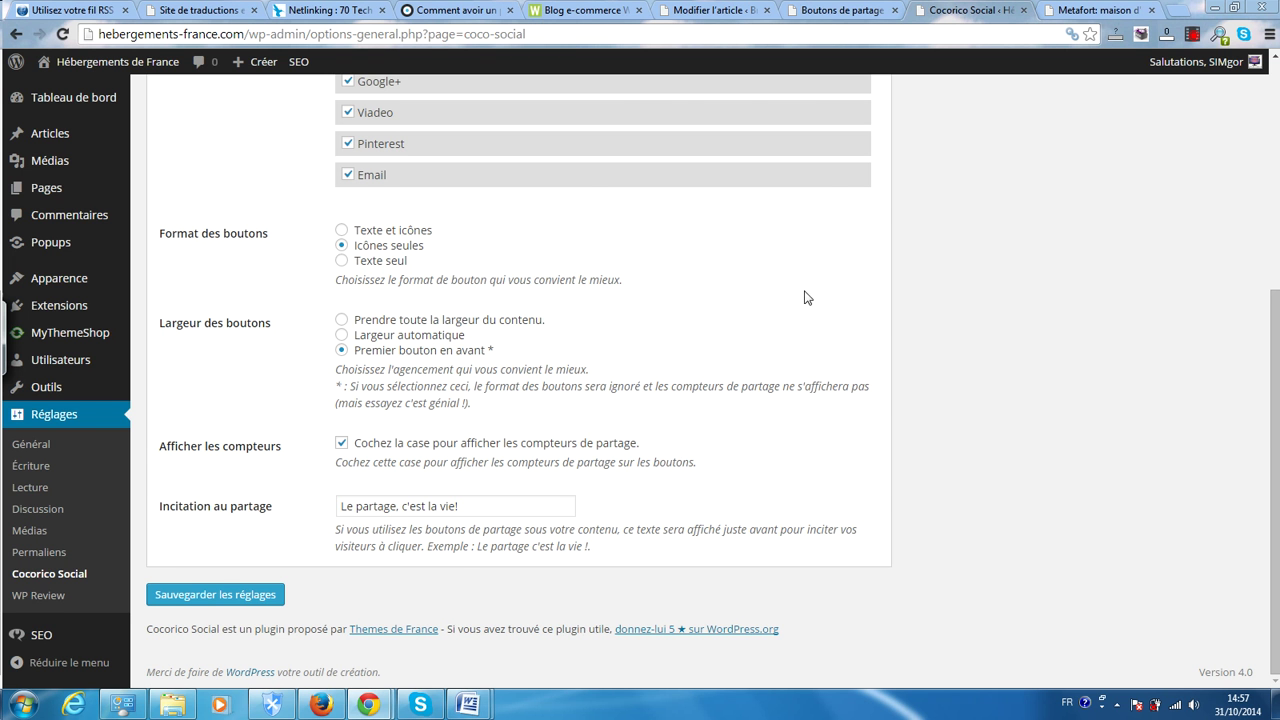
{"action": "left_click", "coordinate": [1091, 8]}
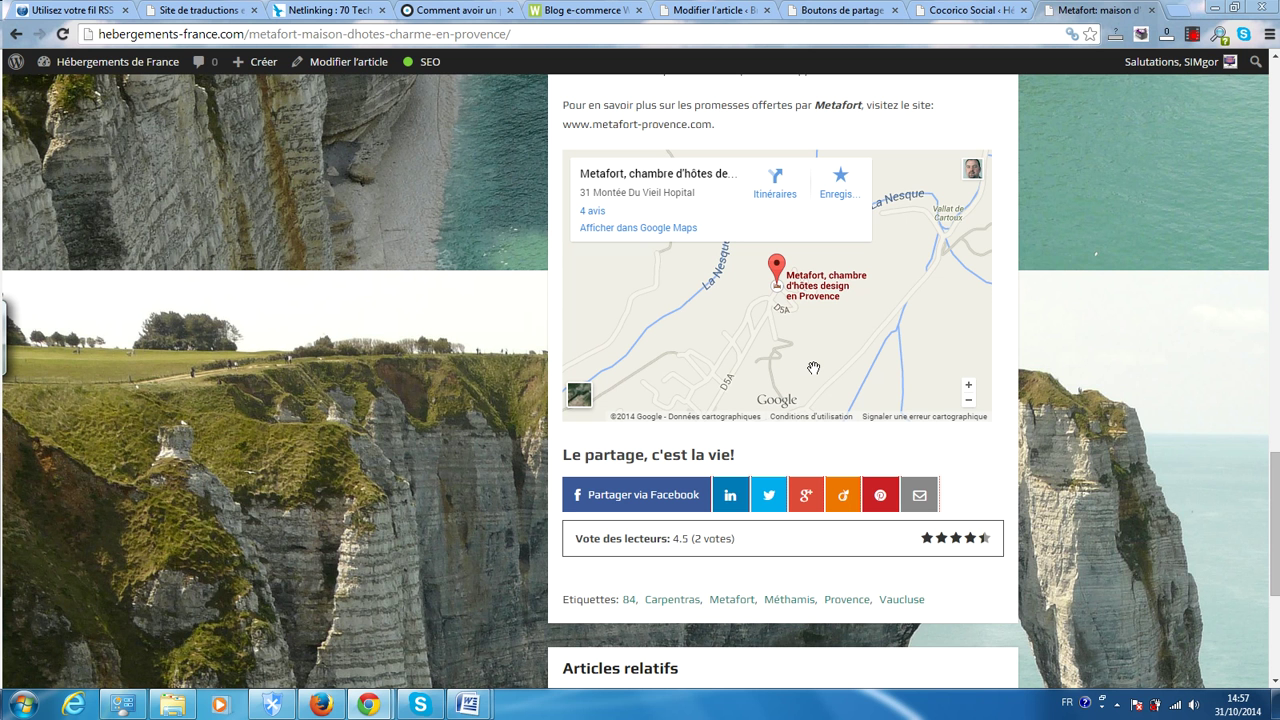
Move Pinterest to the top of the button order and set the button width to Prendre toute la largeur du contenu.
{"action": "left_click", "coordinate": [972, 9]}
{"action": "scroll", "coordinate": [700, 250], "scroll_direction": "up", "scroll_amount": 3}
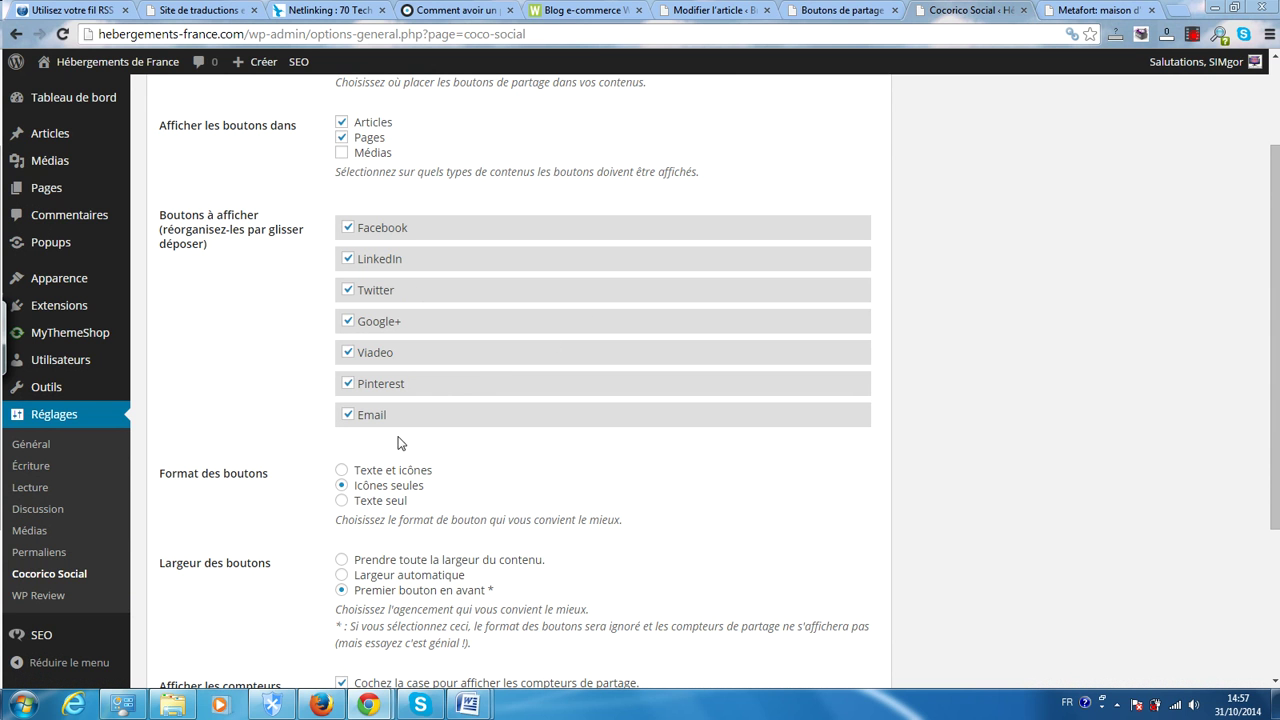
{"action": "left_click_drag", "start_coordinate": [474, 383], "coordinate": [482, 229]}
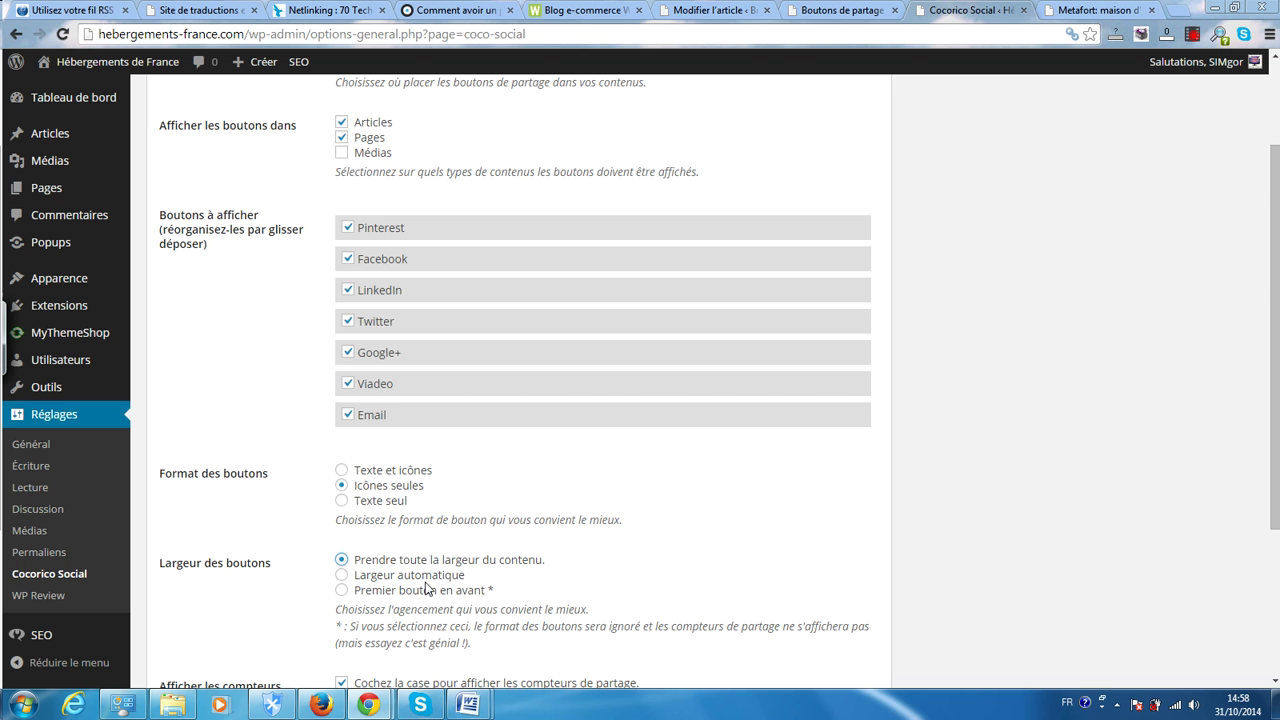
{"action": "scroll", "coordinate": [493, 597], "scroll_direction": "down", "scroll_amount": 1}
{"action": "scroll", "coordinate": [493, 597], "scroll_direction": "down", "scroll_amount": 2}
Check the sharing buttons and their incitation text in the Metafort article, and save the Cocorico Social settings.
{"action": "left_click", "coordinate": [1092, 9]}
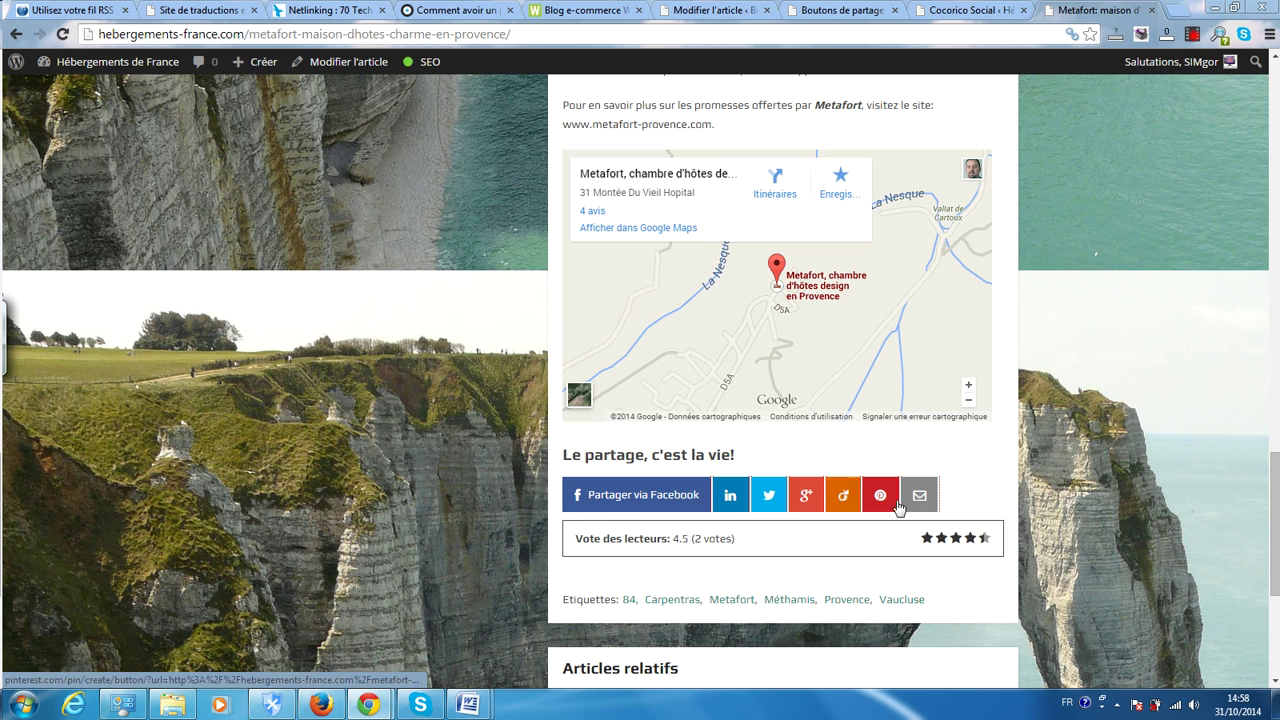
{"action": "left_click", "coordinate": [962, 12]}
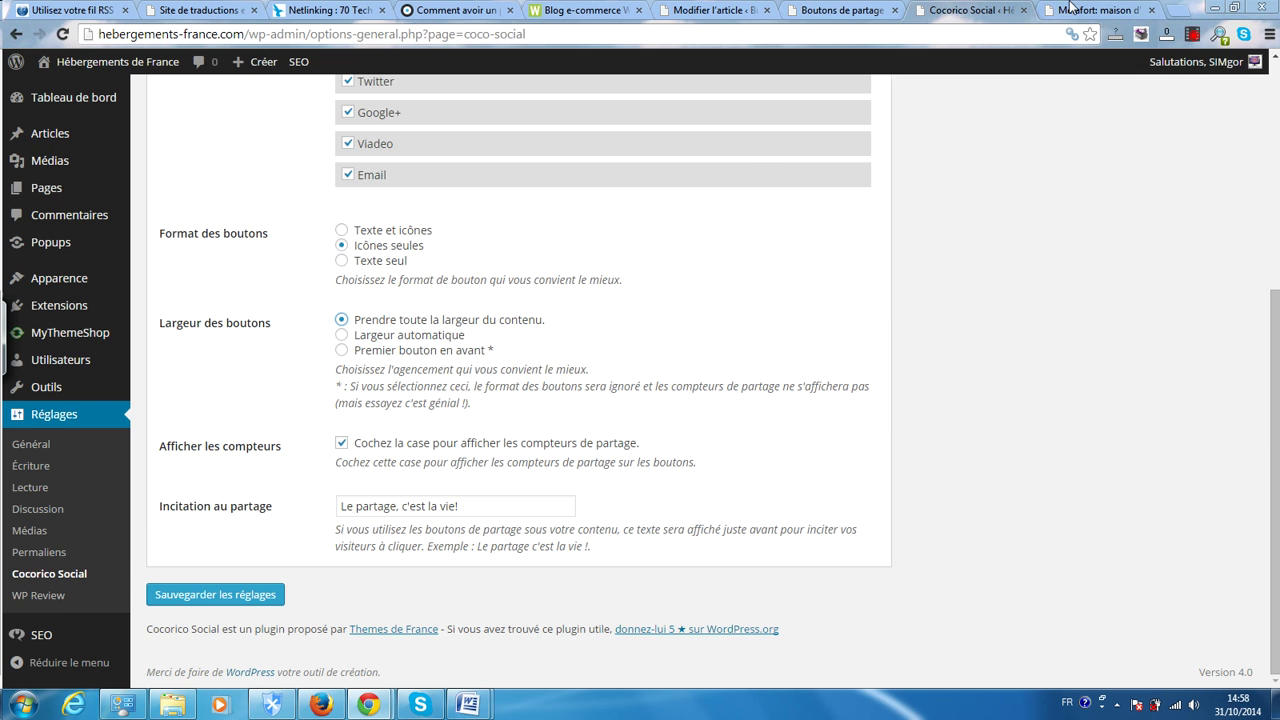
{"action": "left_click", "coordinate": [1074, 10]}
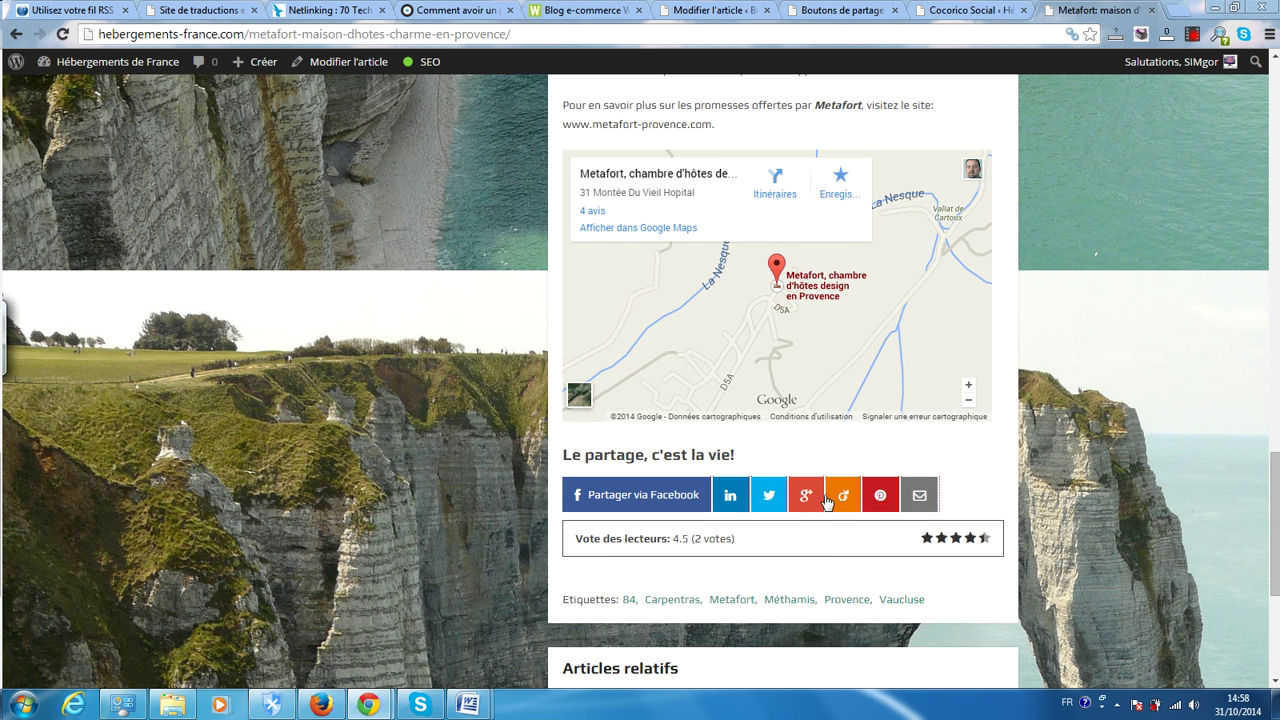
{"action": "left_click", "coordinate": [980, 10]}
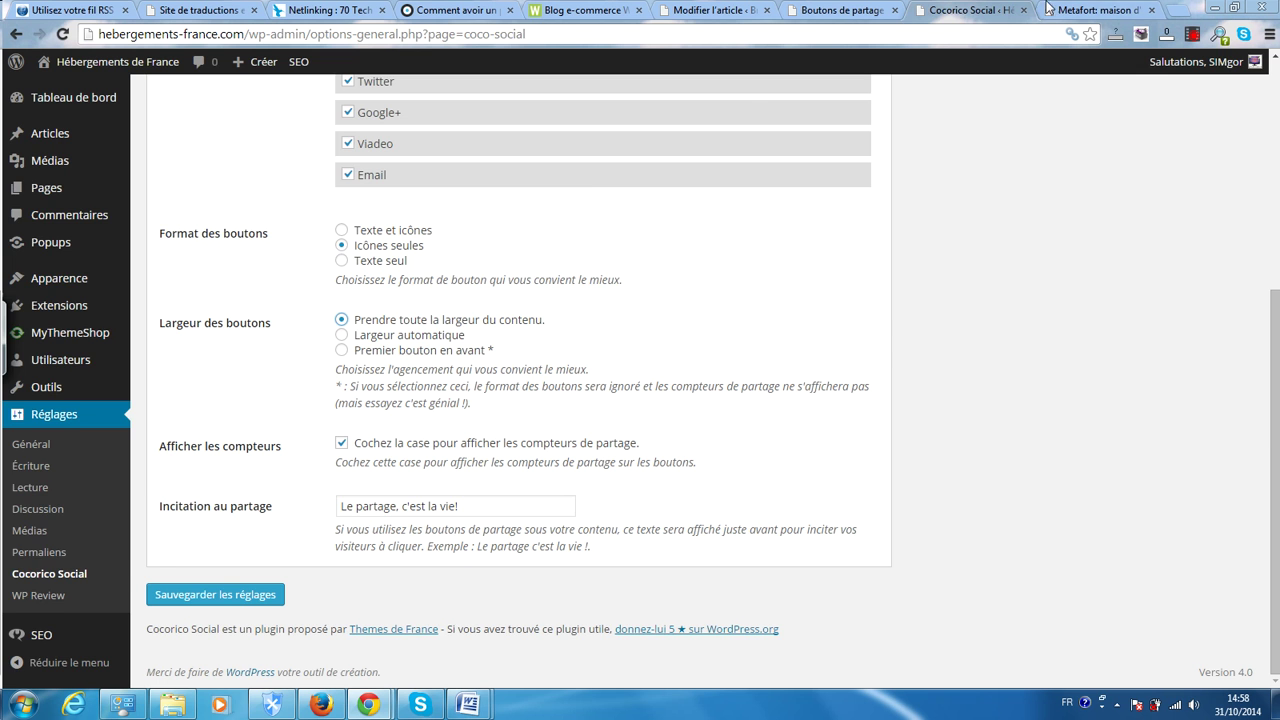
{"action": "left_click", "coordinate": [1090, 10]}
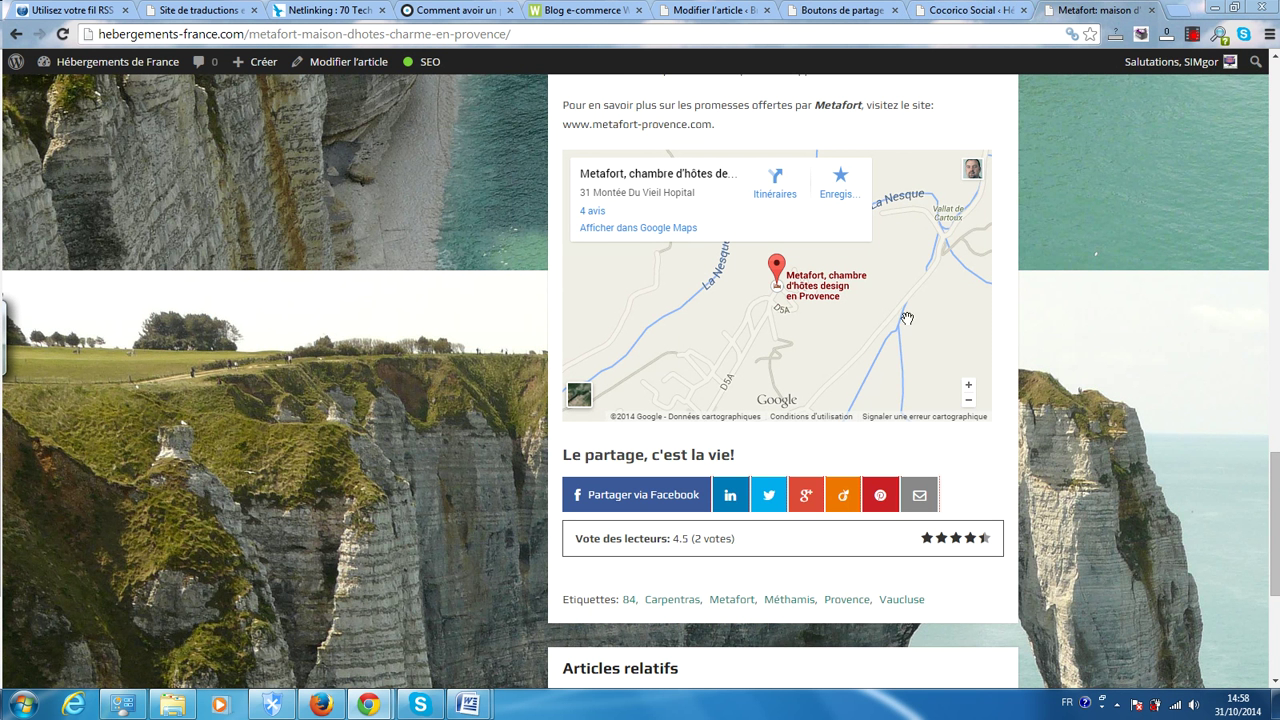
{"action": "left_click", "coordinate": [960, 10]}
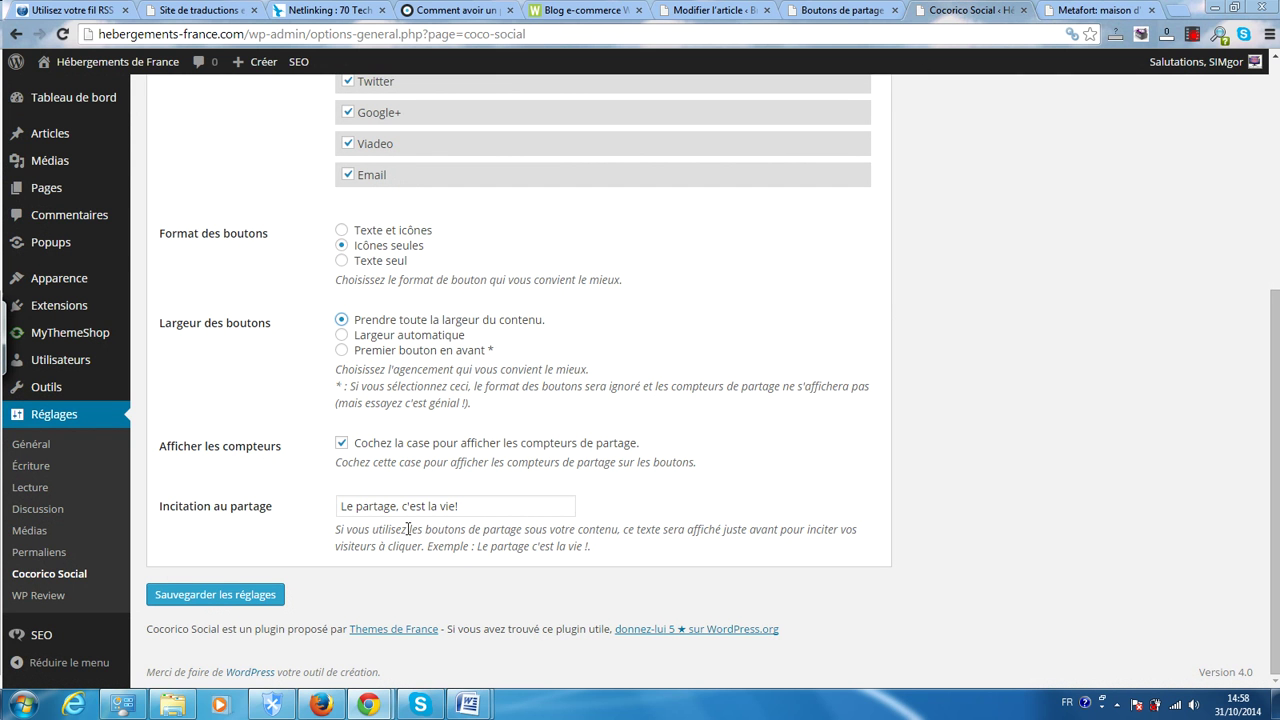
{"action": "left_click", "coordinate": [225, 603]}
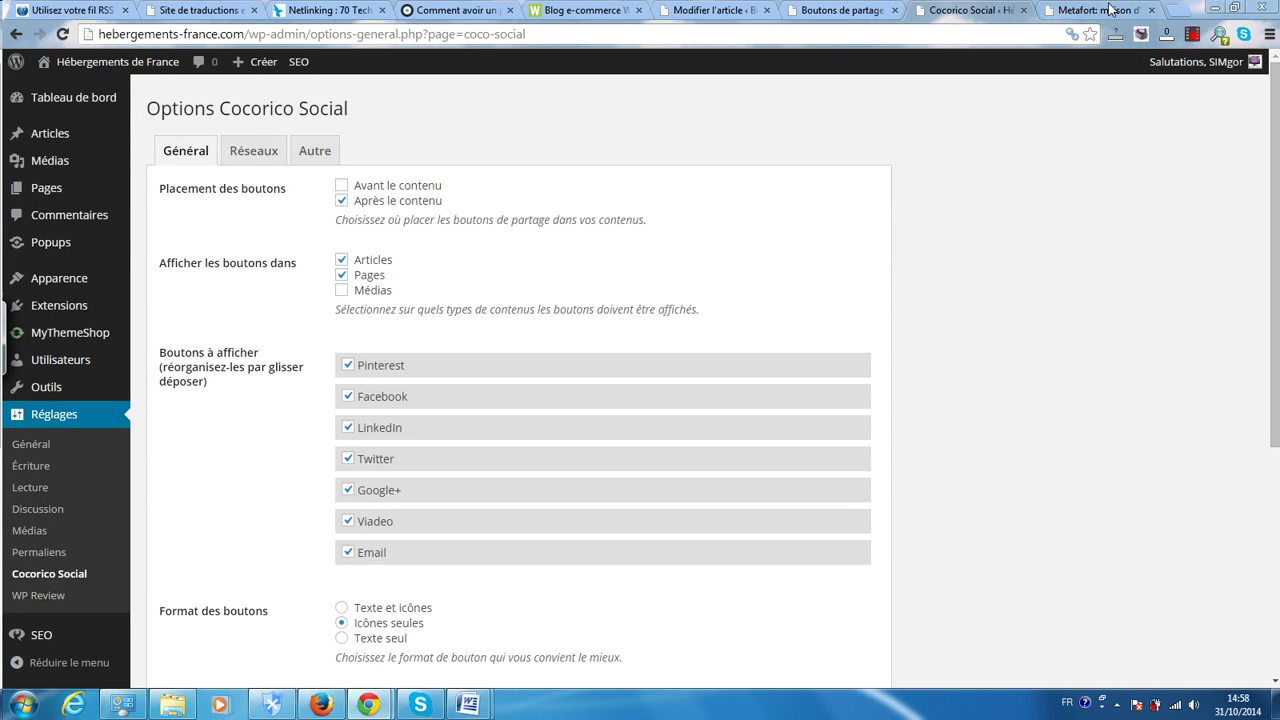
Reload the Metafort article to check the order, width and counters of its sharing buttons, and return to the Cocorico Social options.
{"action": "left_click", "coordinate": [1110, 10]}
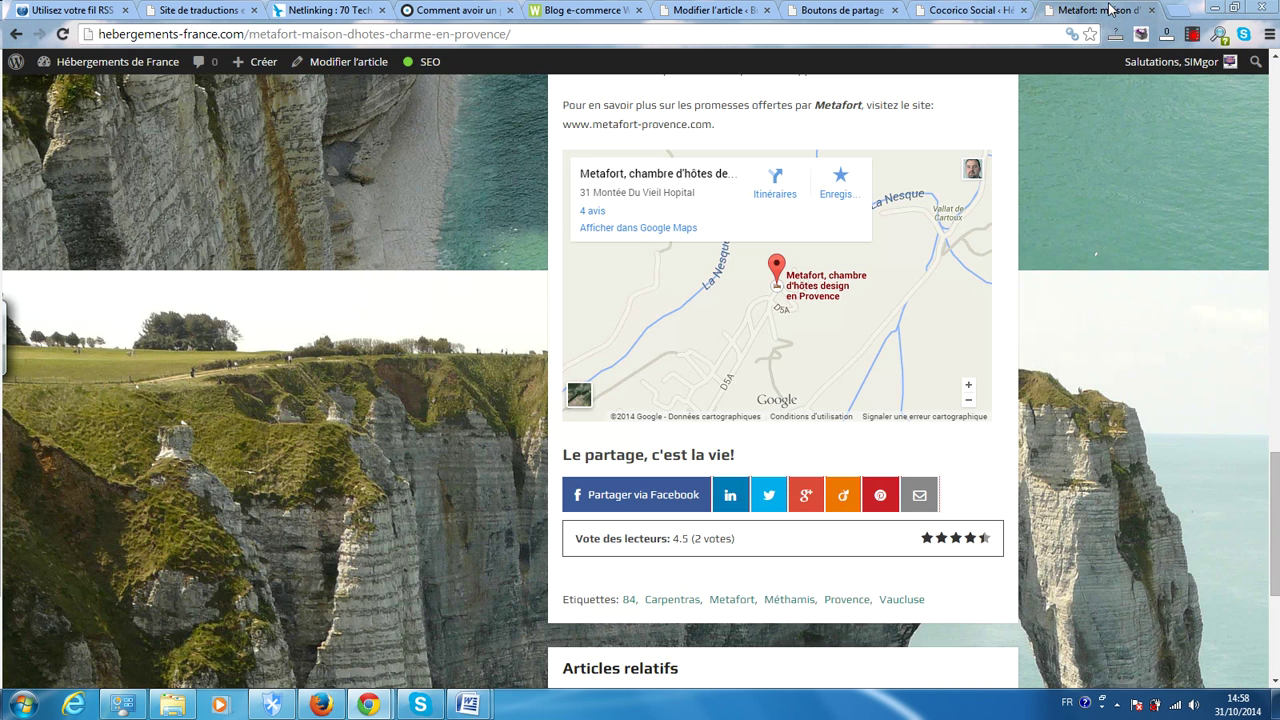
{"action": "left_click", "coordinate": [64, 34]}
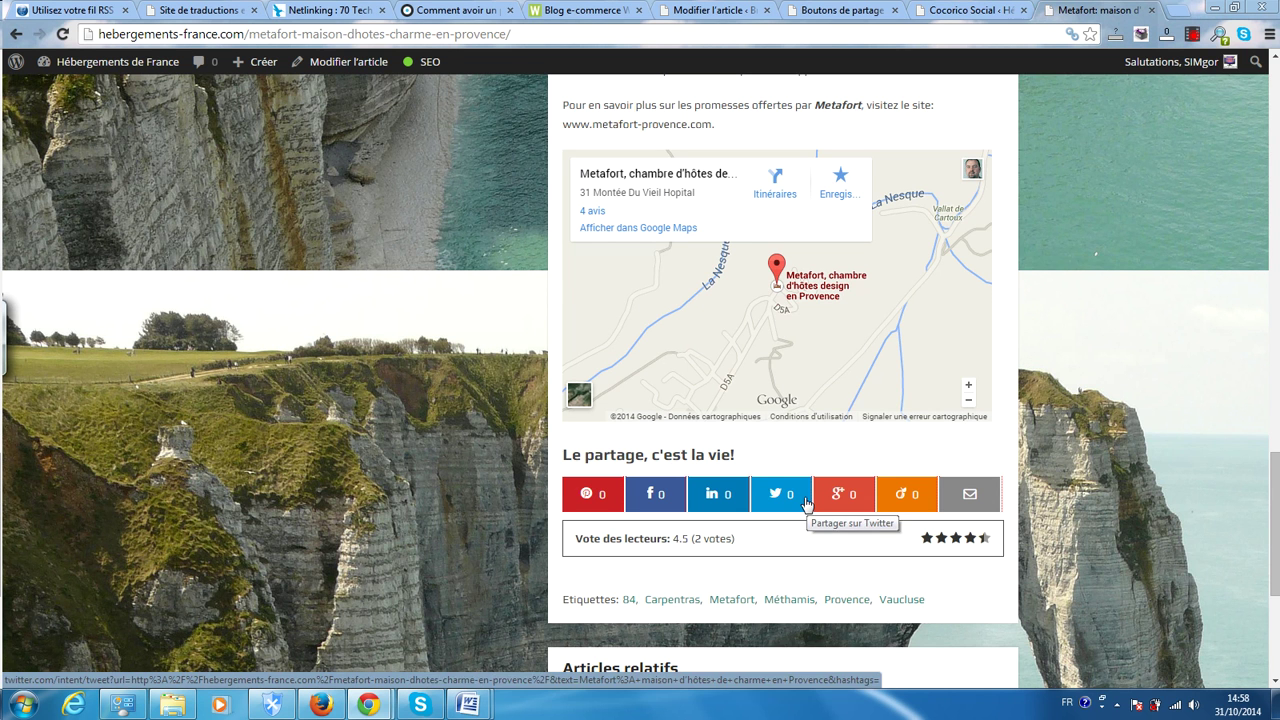
{"action": "left_click", "coordinate": [965, 10]}
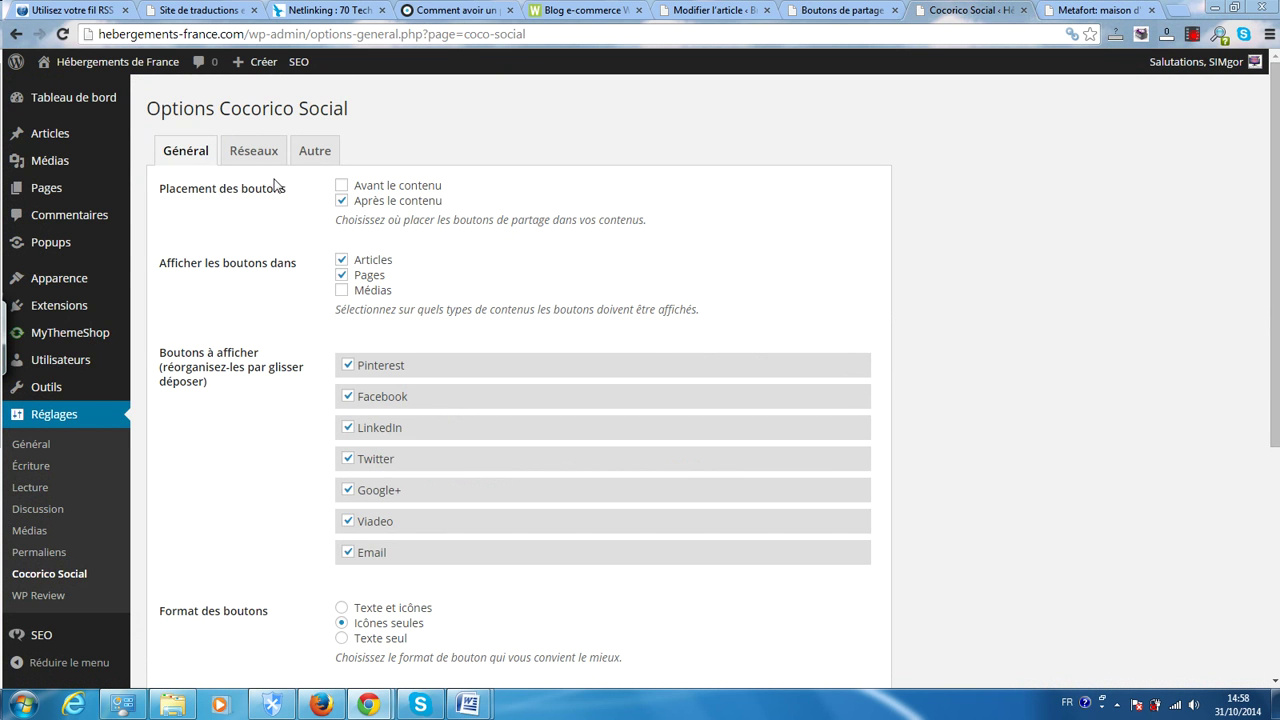
Review the counter refresh options and the social network profile fields, and save the Cocorico Social settings.
{"action": "left_click", "coordinate": [307, 158]}
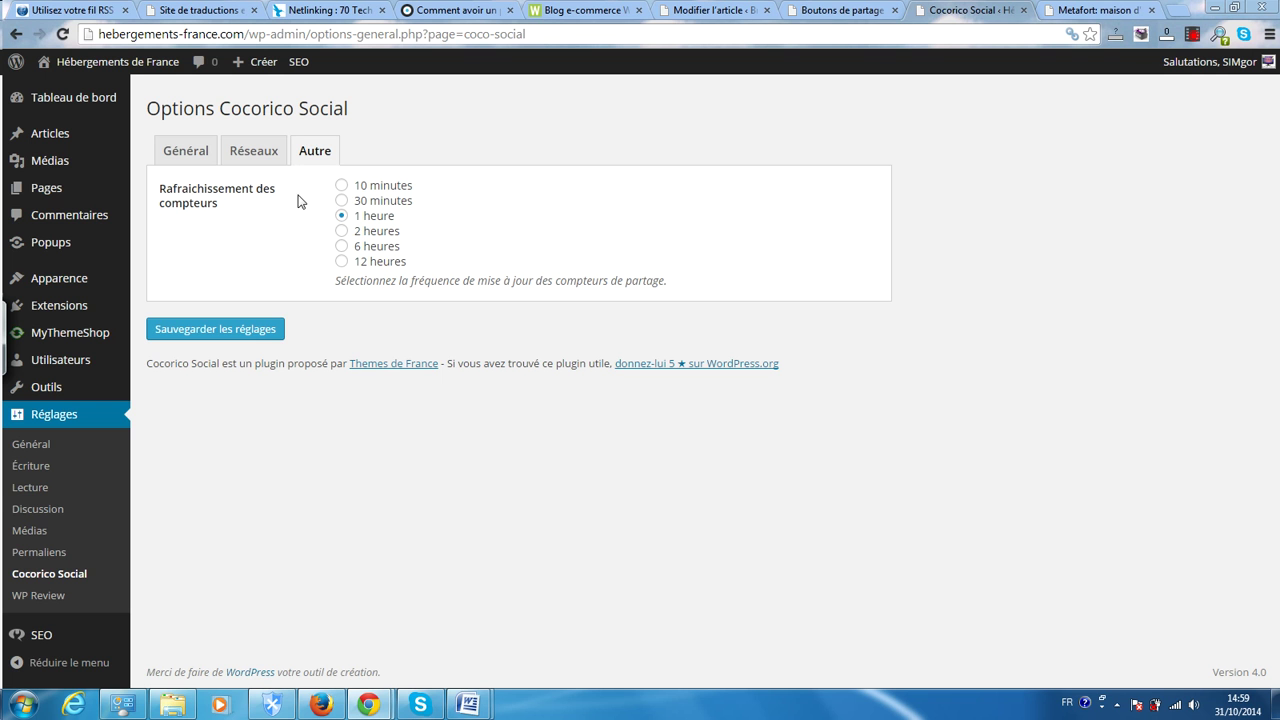
{"action": "left_click", "coordinate": [244, 155]}
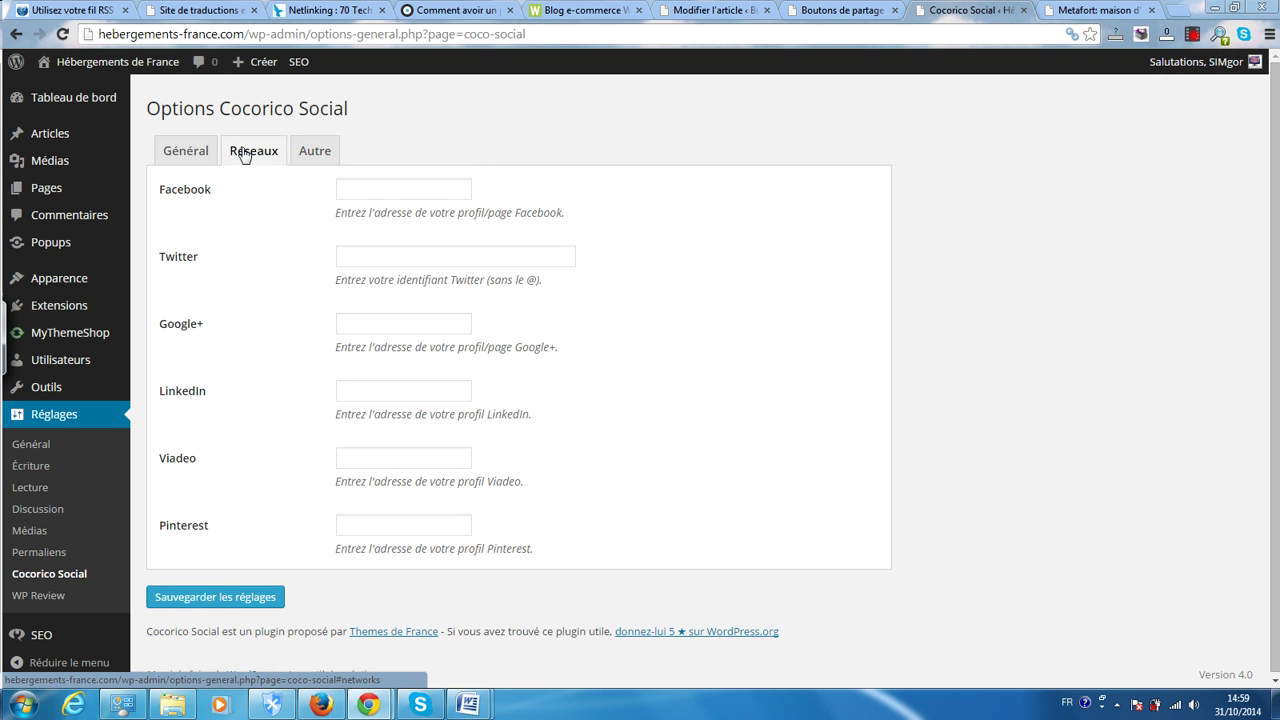
{"action": "left_click", "coordinate": [369, 193]}
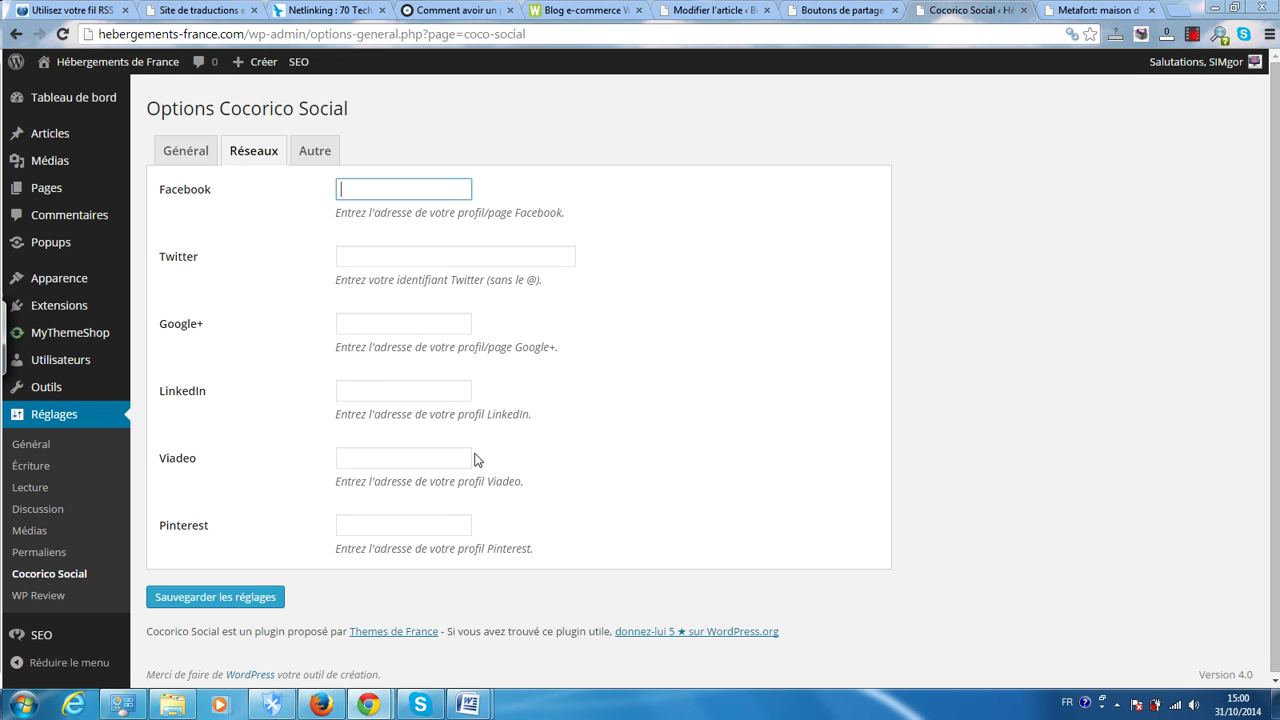
{"action": "left_click", "coordinate": [209, 600]}
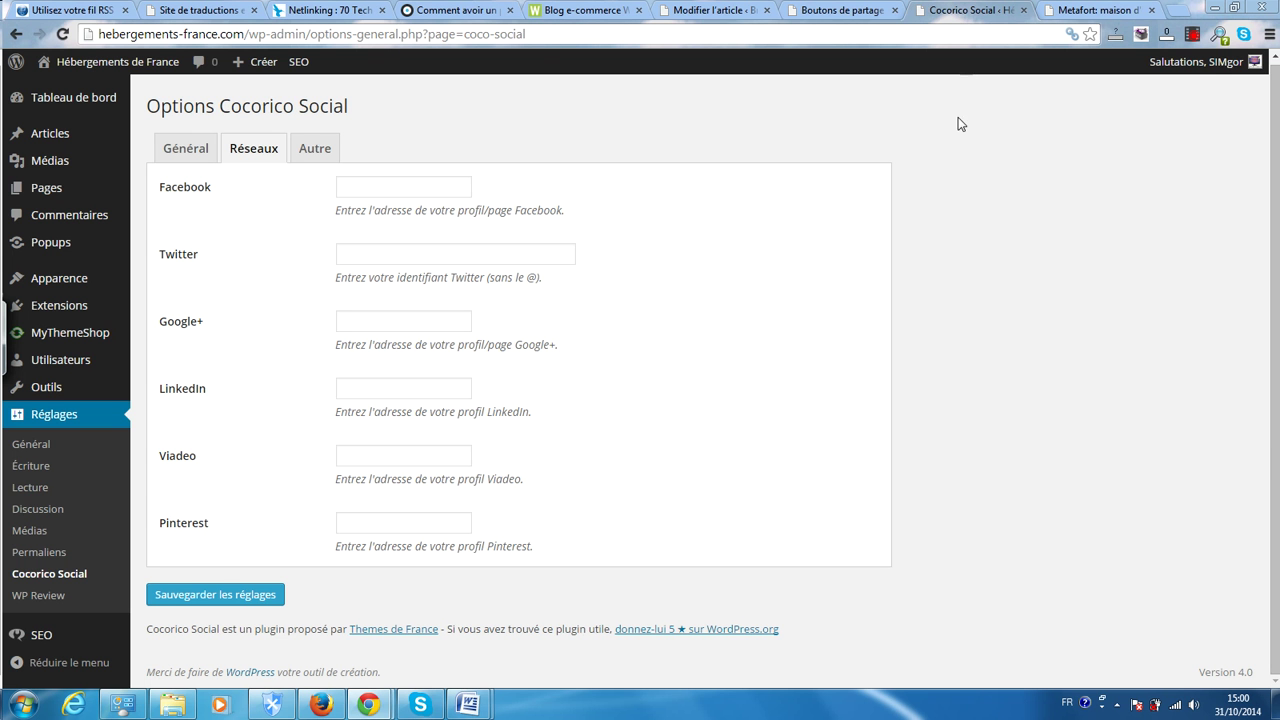
Look over the sharing buttons below the map in the Metafort article and go back to the Cocorico Social network settings.
{"action": "left_click", "coordinate": [1115, 9]}
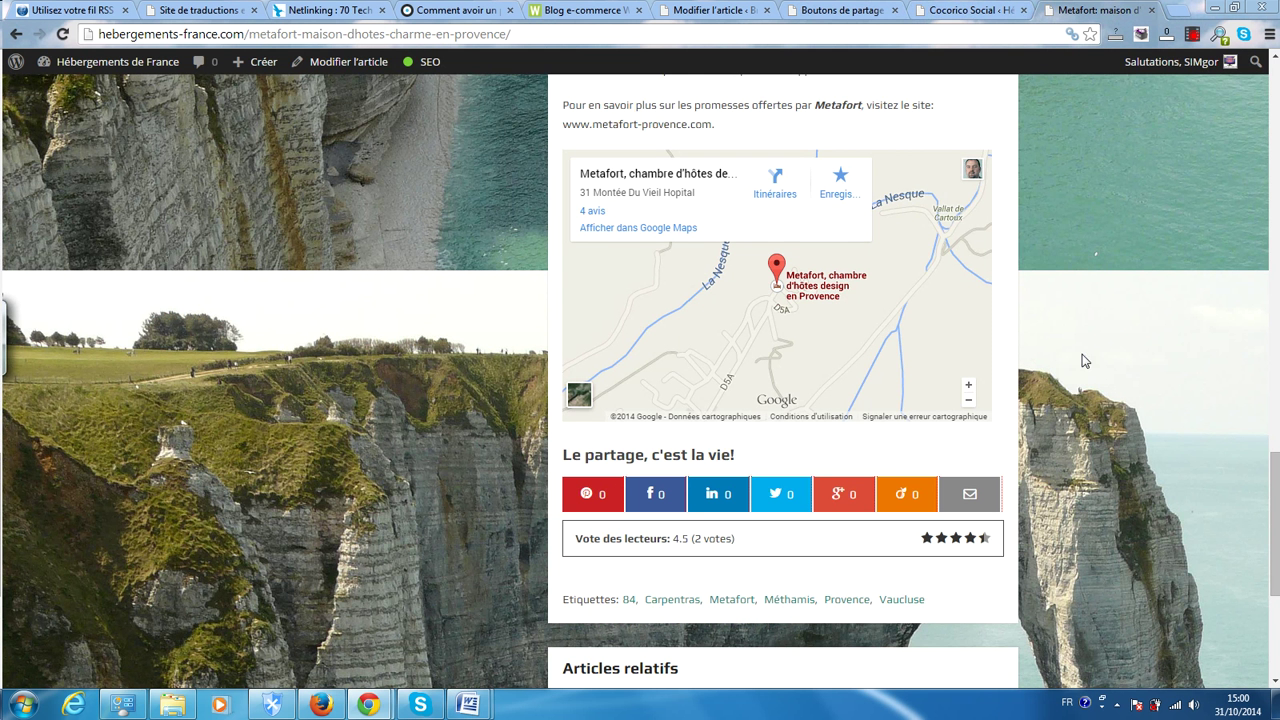
{"action": "scroll", "coordinate": [1076, 345], "scroll_direction": "down", "scroll_amount": 1}
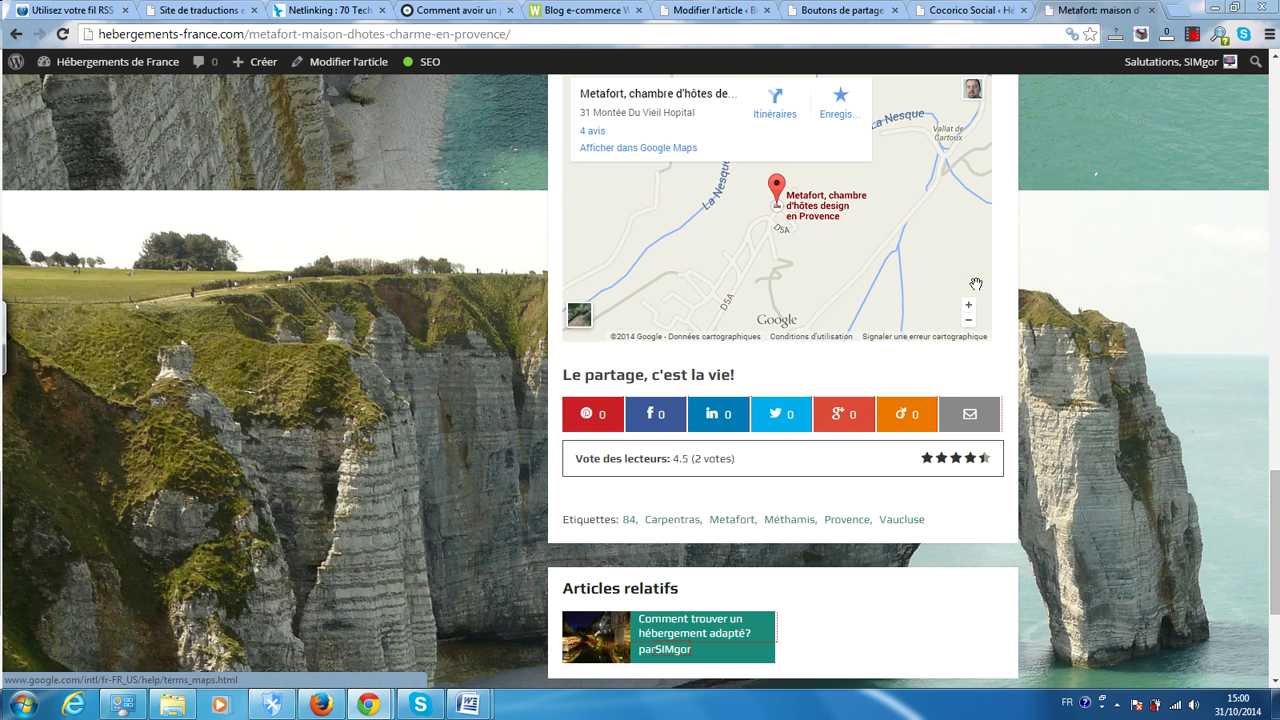
{"action": "left_click", "coordinate": [966, 9]}
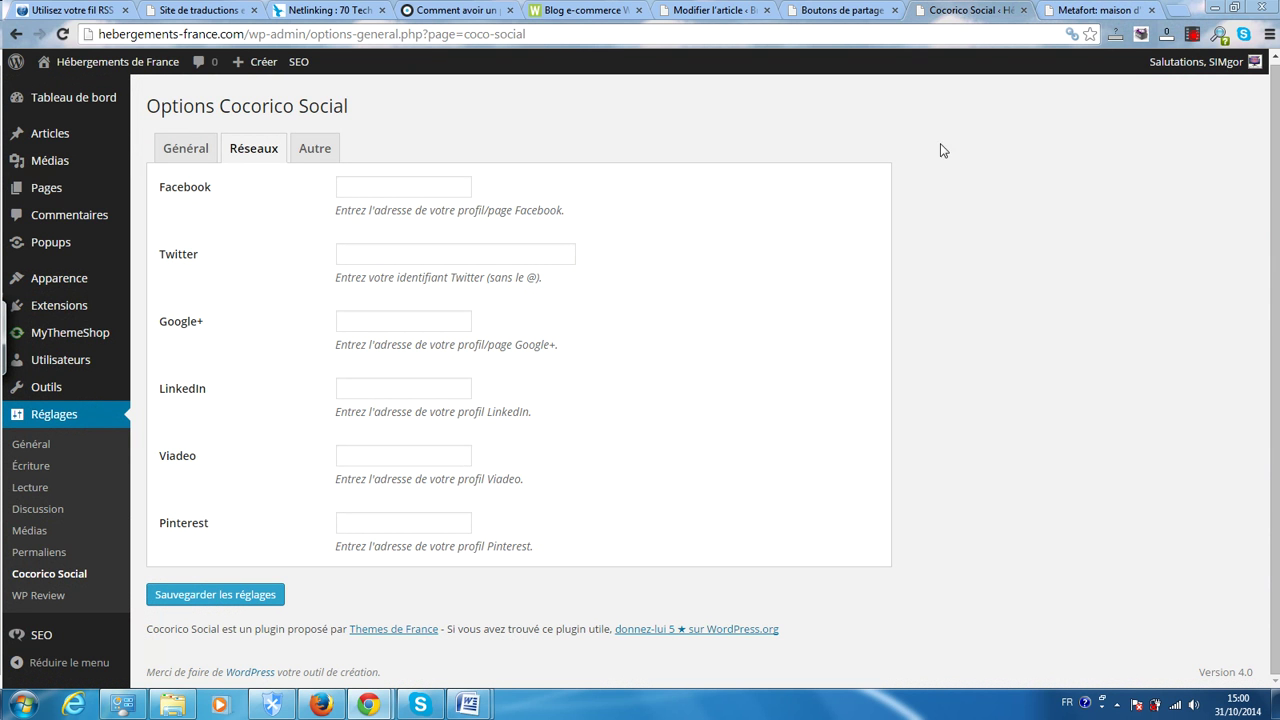